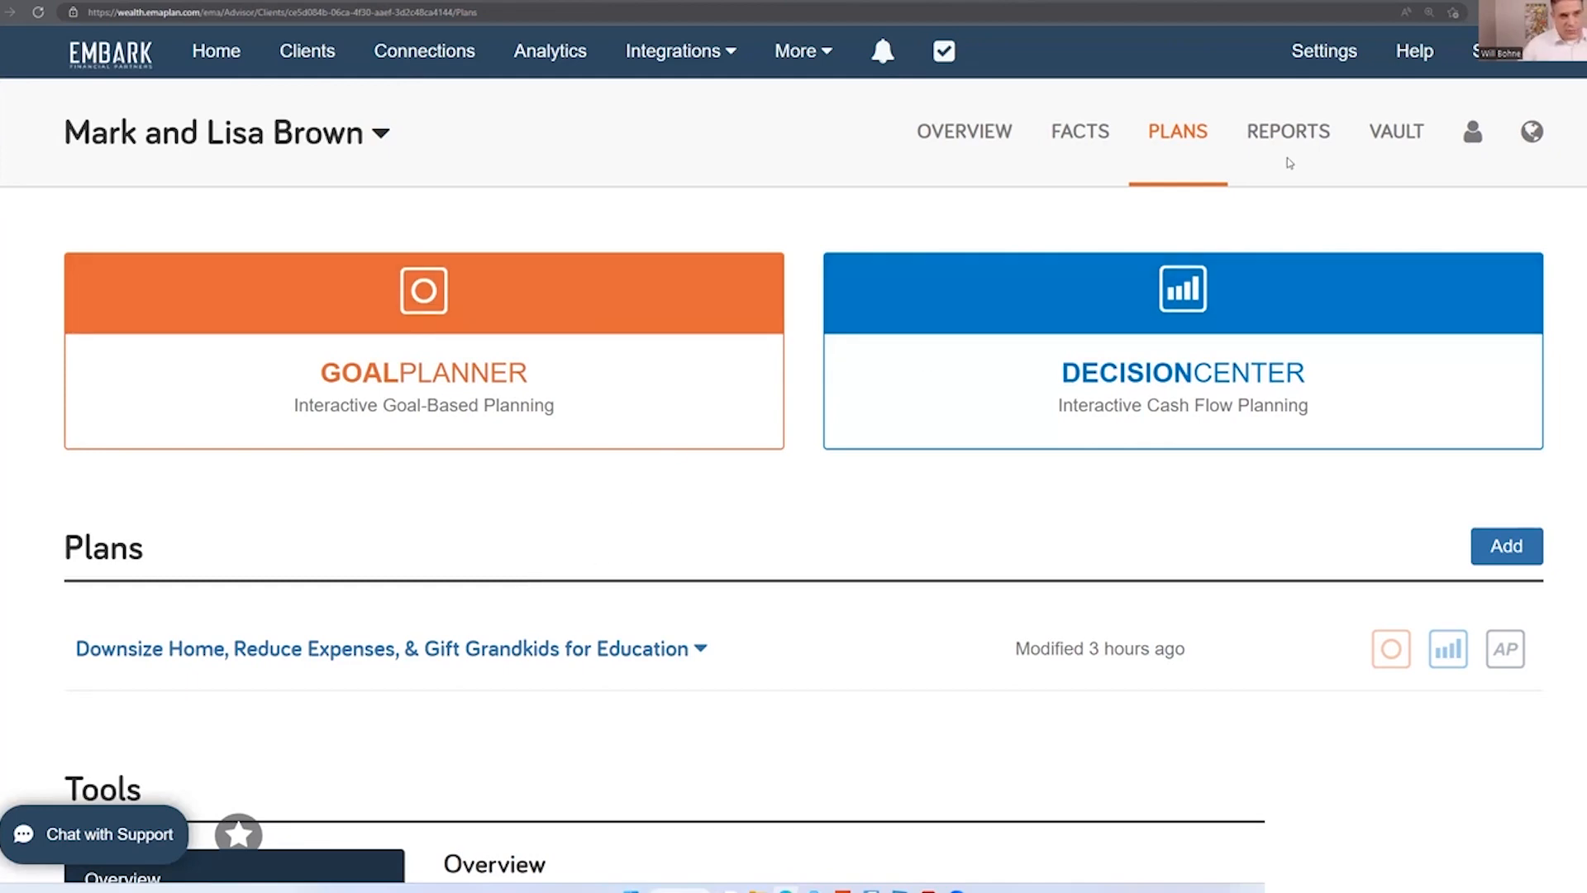
Step: Open the Stock Options / Grants report for the client from the full list of reports
{"action": "left_click", "coordinate": [1302, 135]}
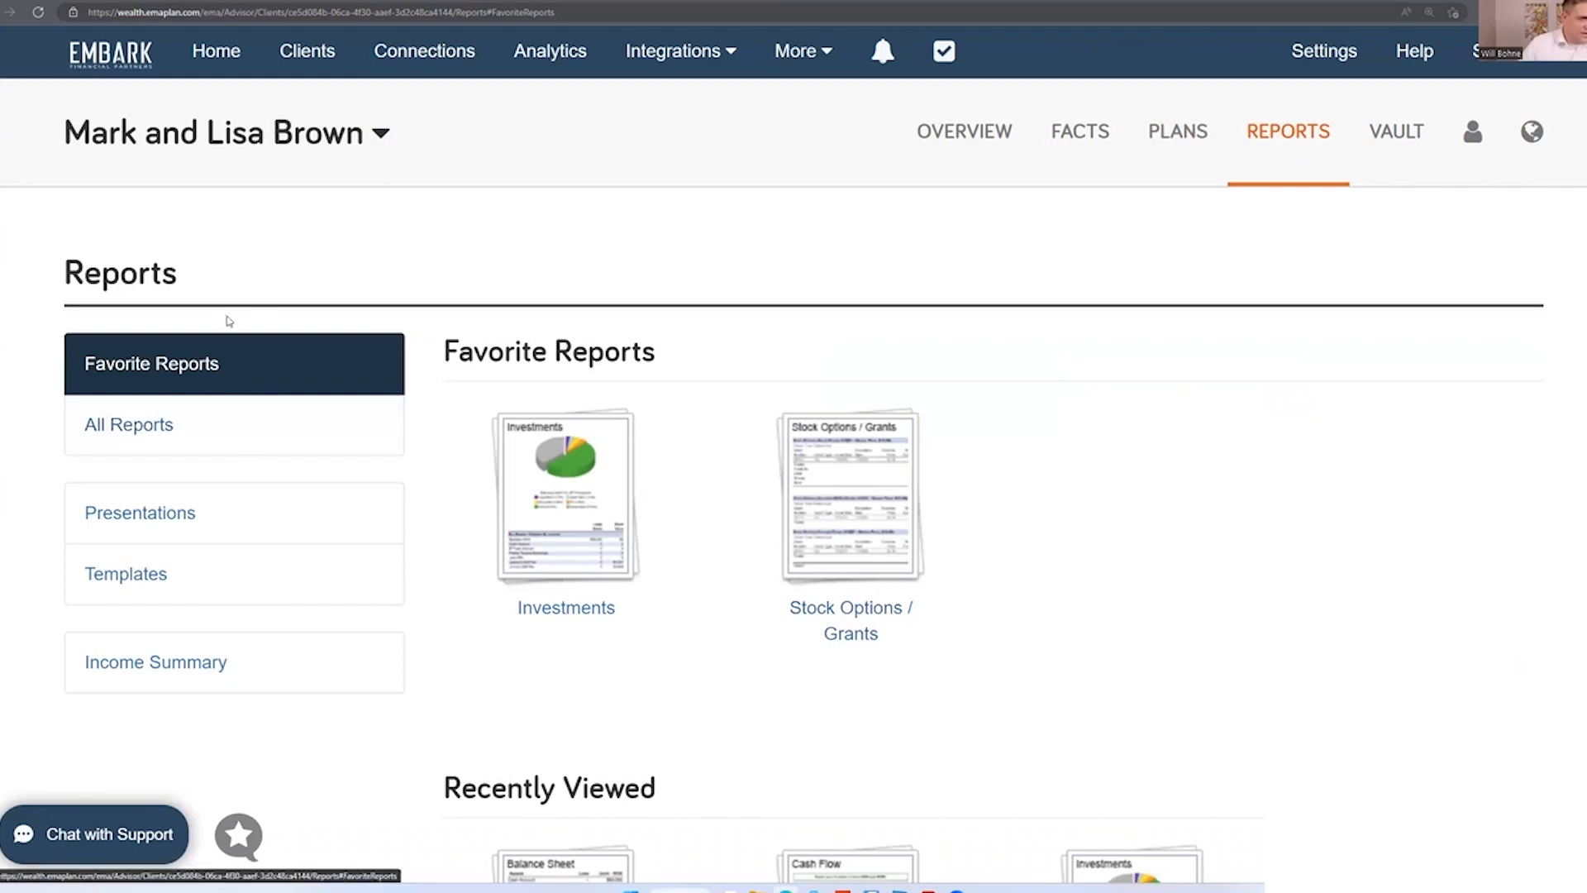
{"action": "left_click", "coordinate": [219, 424]}
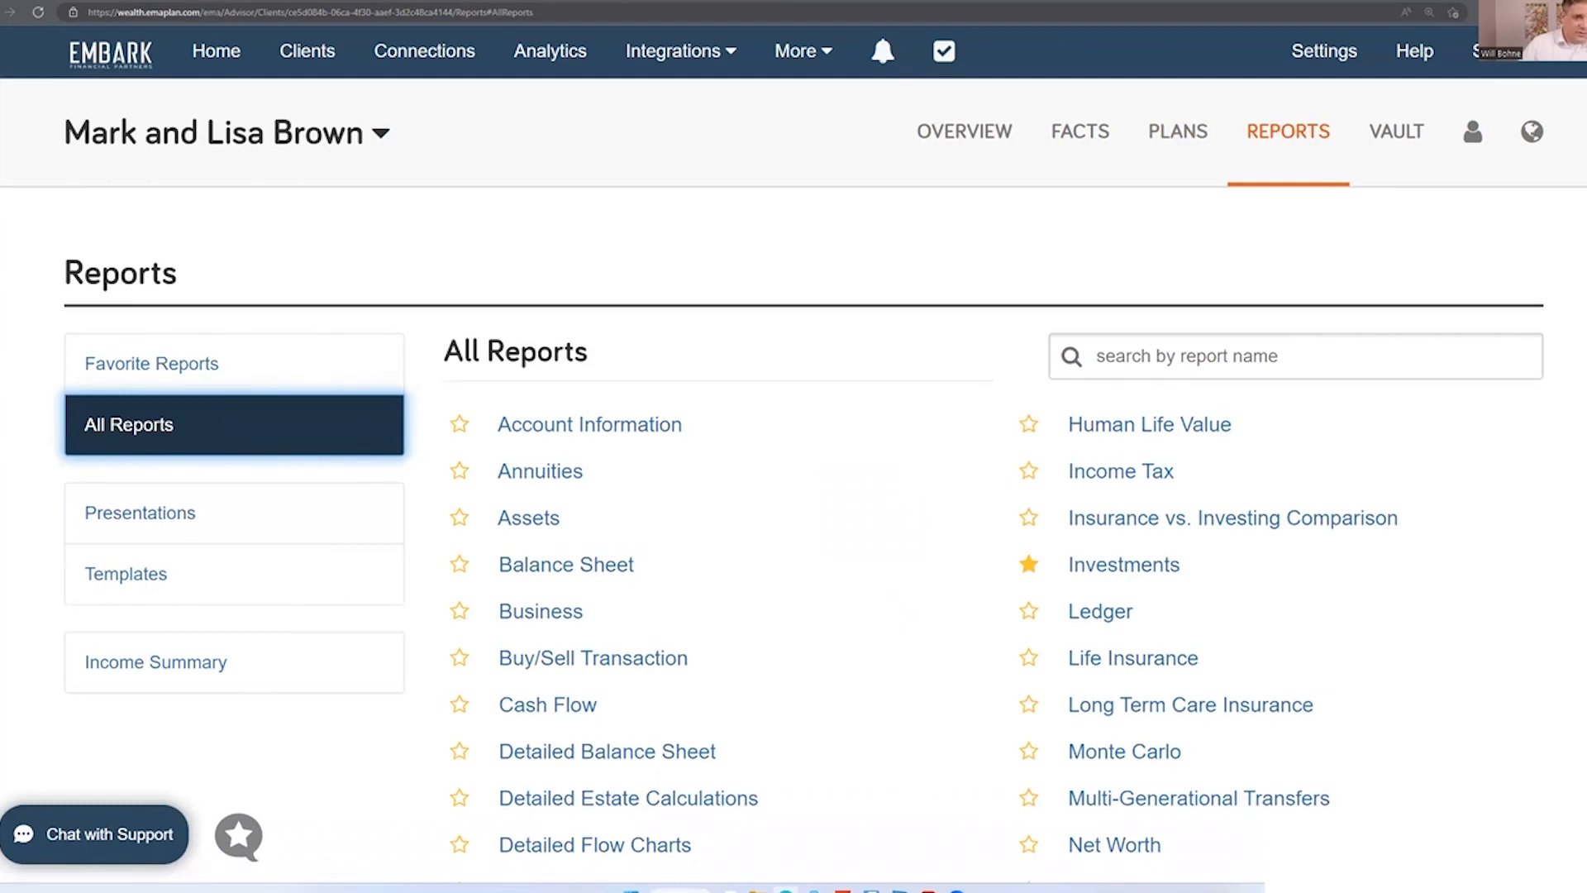
{"action": "scroll", "coordinate": [1237, 521], "scroll_direction": "down", "scroll_amount": 7}
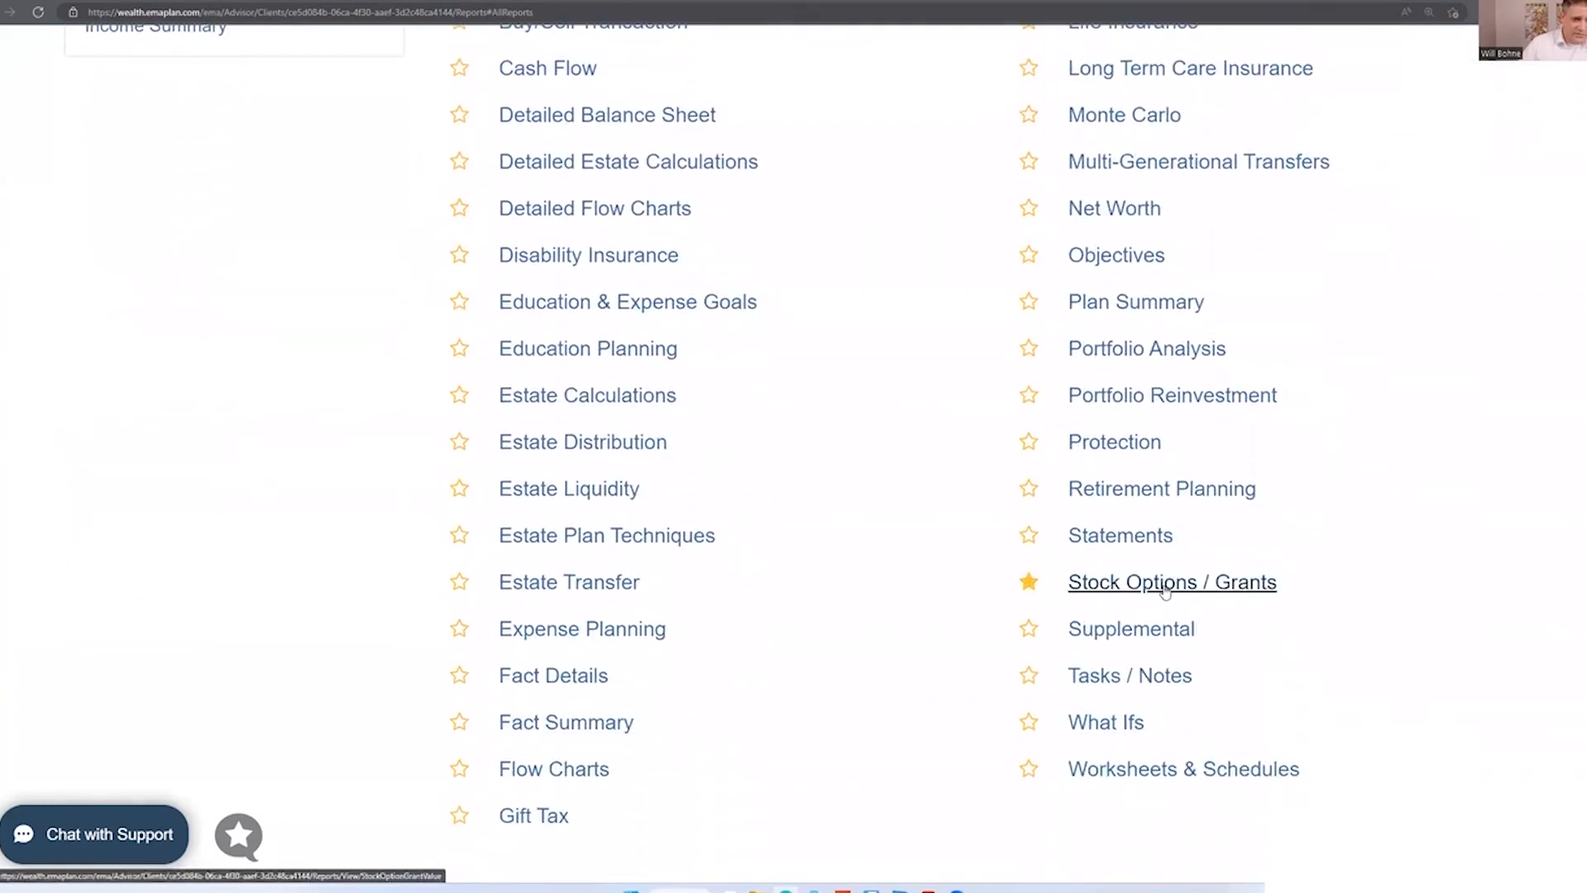
{"action": "left_click", "coordinate": [1165, 592]}
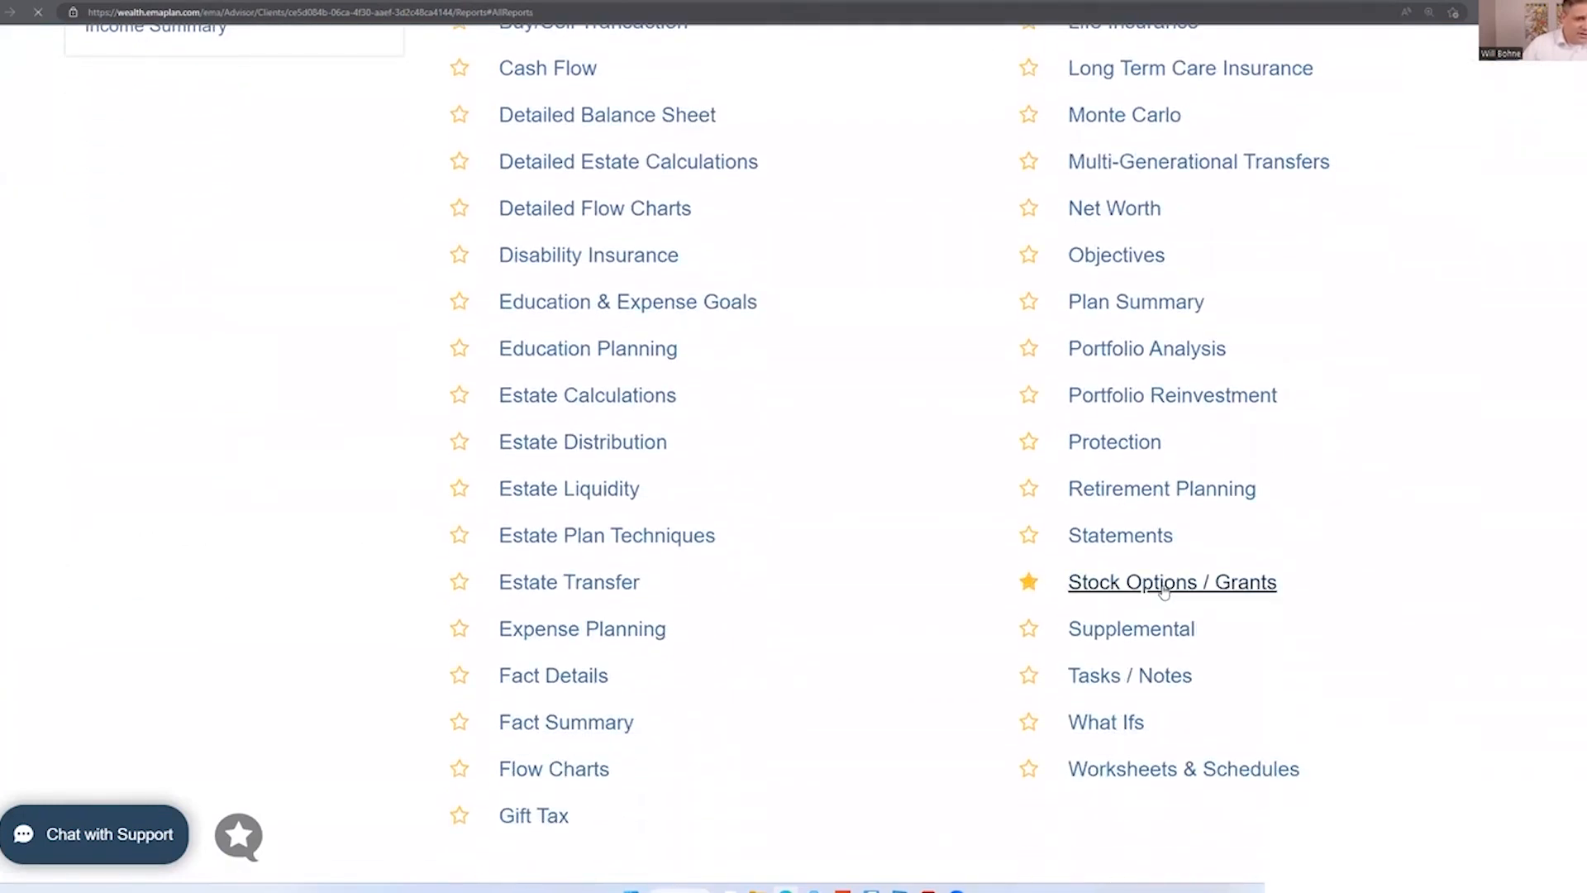
{"action": "scroll", "coordinate": [592, 610], "scroll_direction": "down", "scroll_amount": 2}
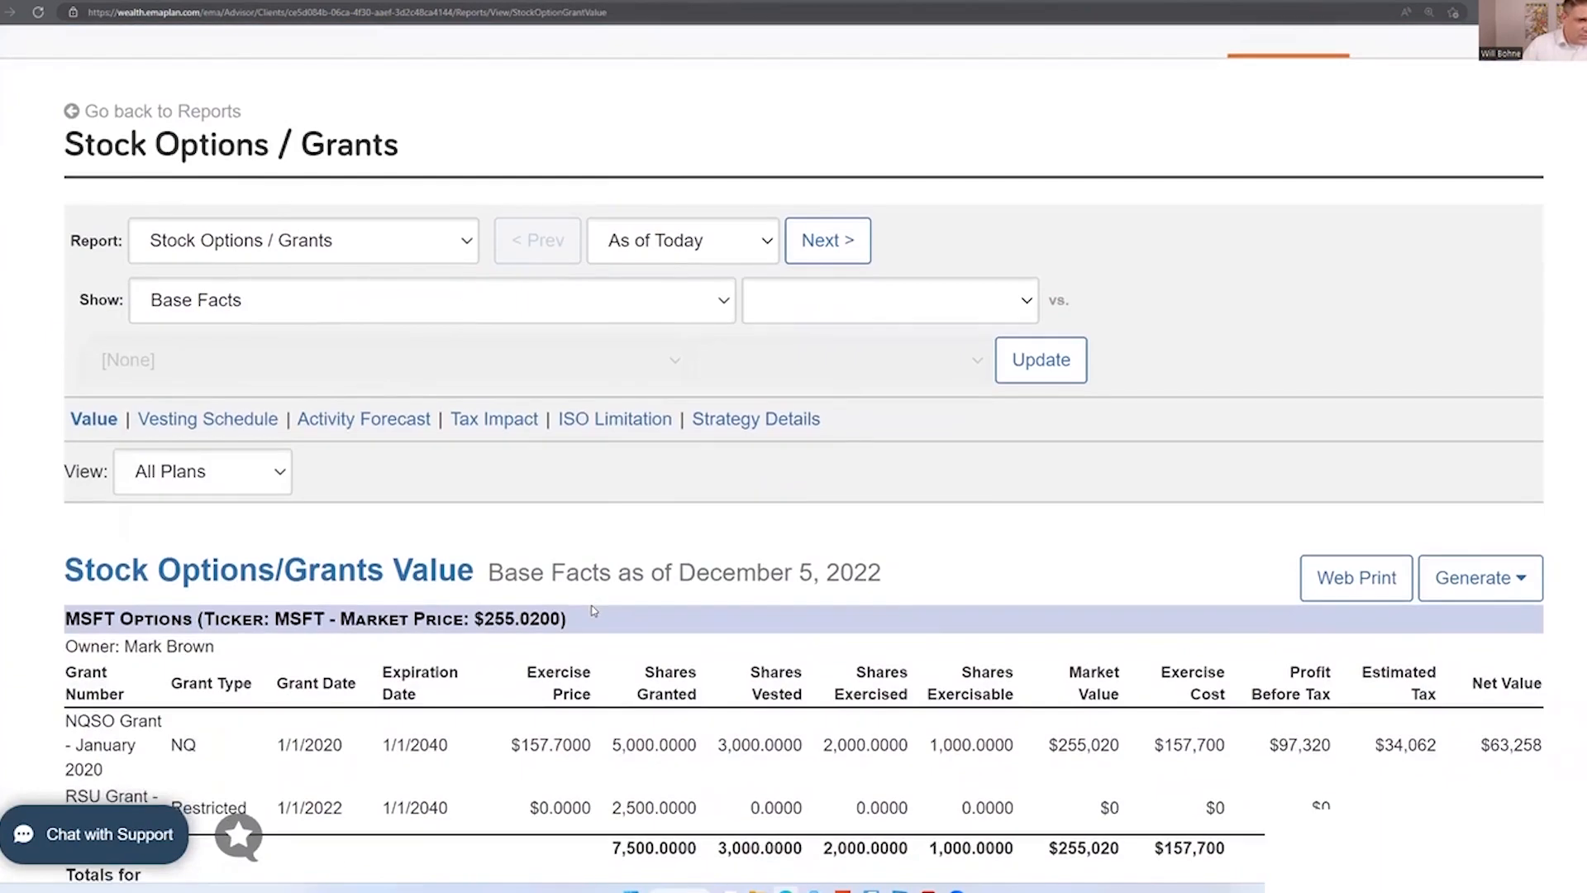
Step: Show the Activity Forecast and highlight the shares exercised and exercise price of the 2022 NQSO grant
{"action": "left_click", "coordinate": [367, 423]}
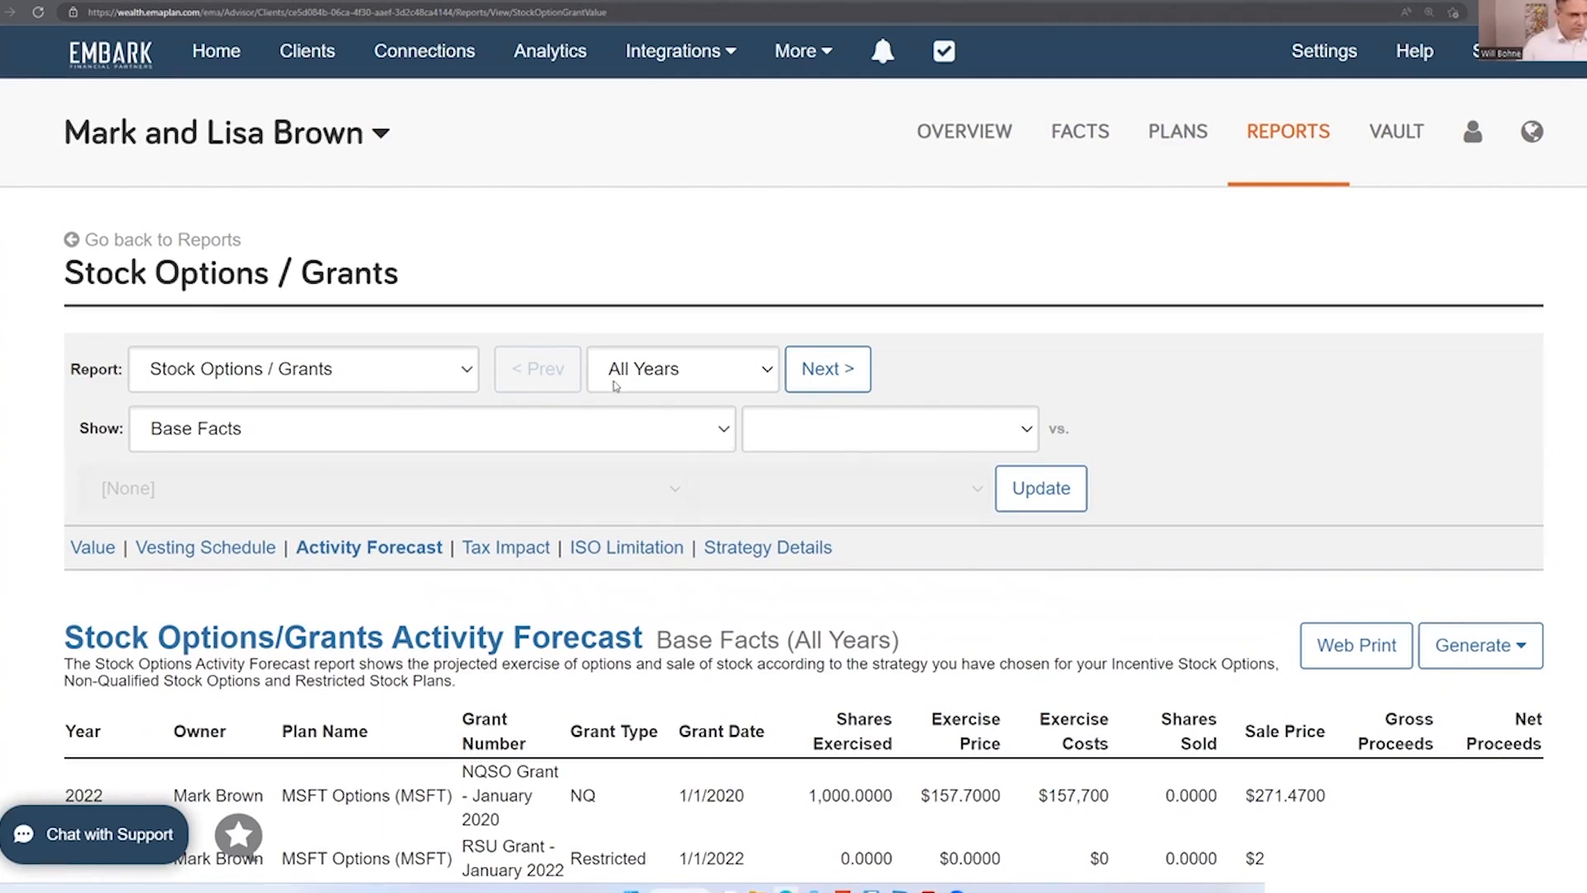
{"action": "scroll", "coordinate": [582, 430], "scroll_direction": "down", "scroll_amount": 5}
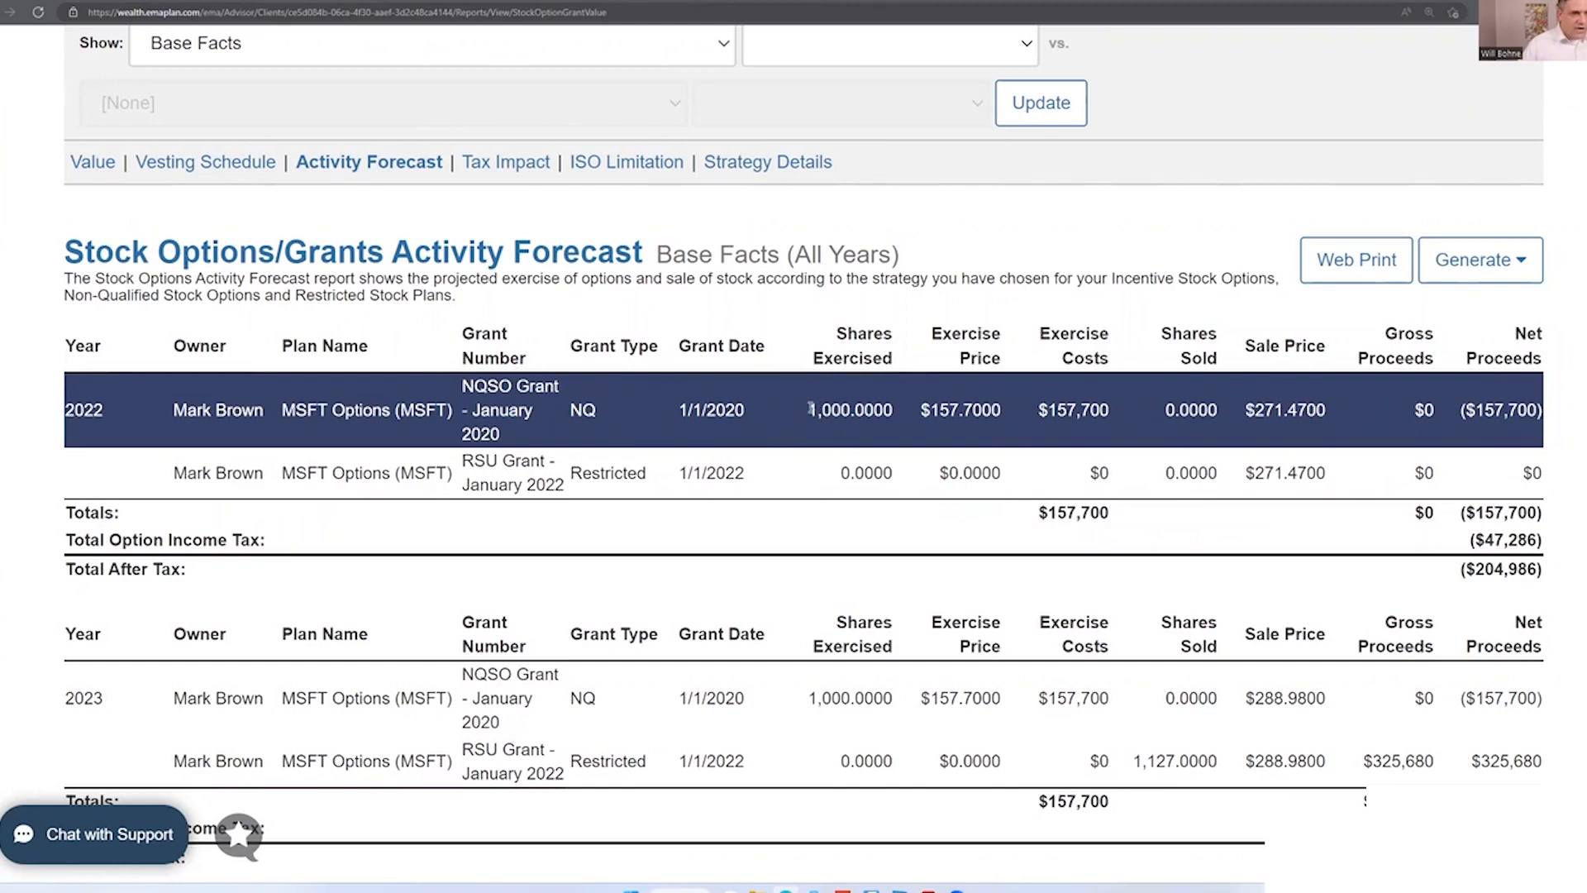
{"action": "left_click_drag", "start_coordinate": [812, 407], "coordinate": [906, 426]}
{"action": "left_click_drag", "start_coordinate": [932, 410], "coordinate": [1004, 417]}
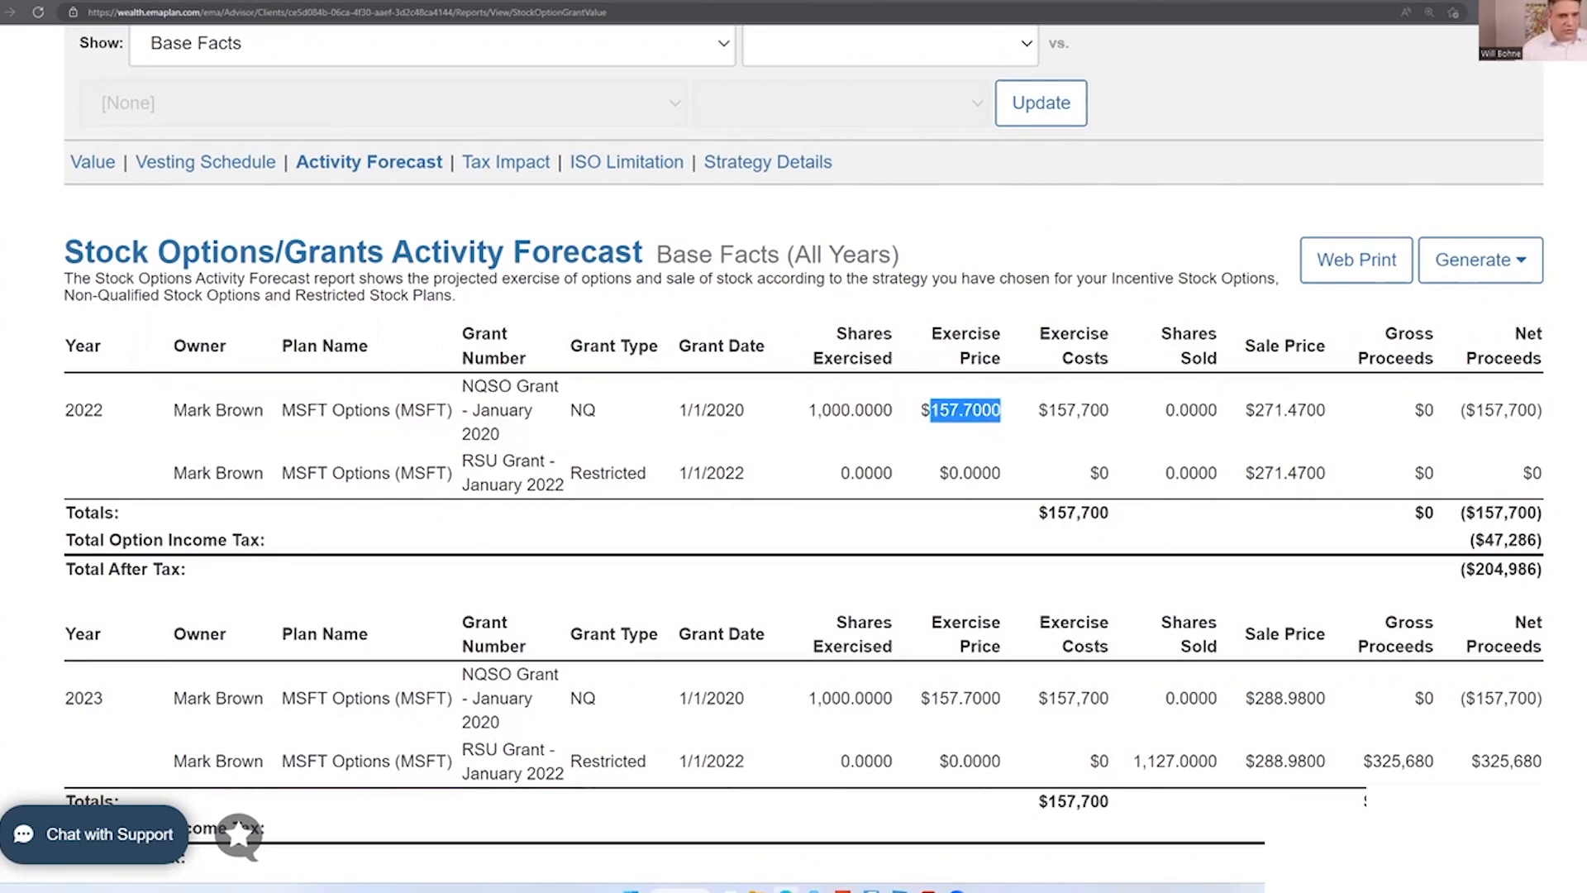
Step: Highlight the 2022 after-tax total, net proceeds total and option income tax, plus the NQSO grant's exercise-to-sale price figures
{"action": "left_click_drag", "start_coordinate": [1463, 571], "coordinate": [1511, 583]}
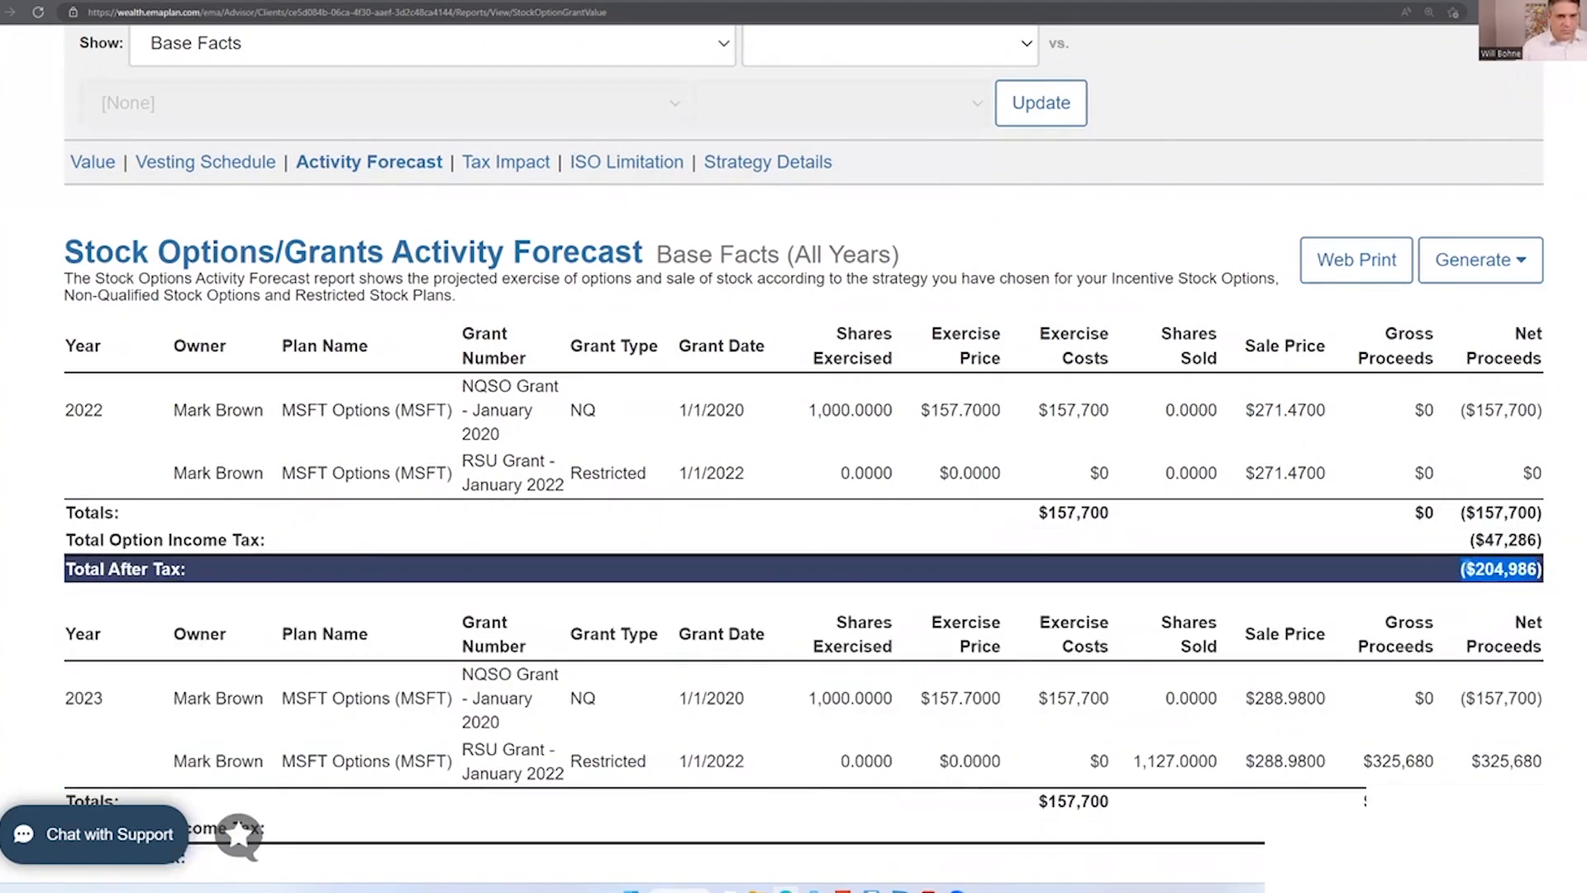
{"action": "left_click_drag", "start_coordinate": [1477, 512], "coordinate": [1538, 509]}
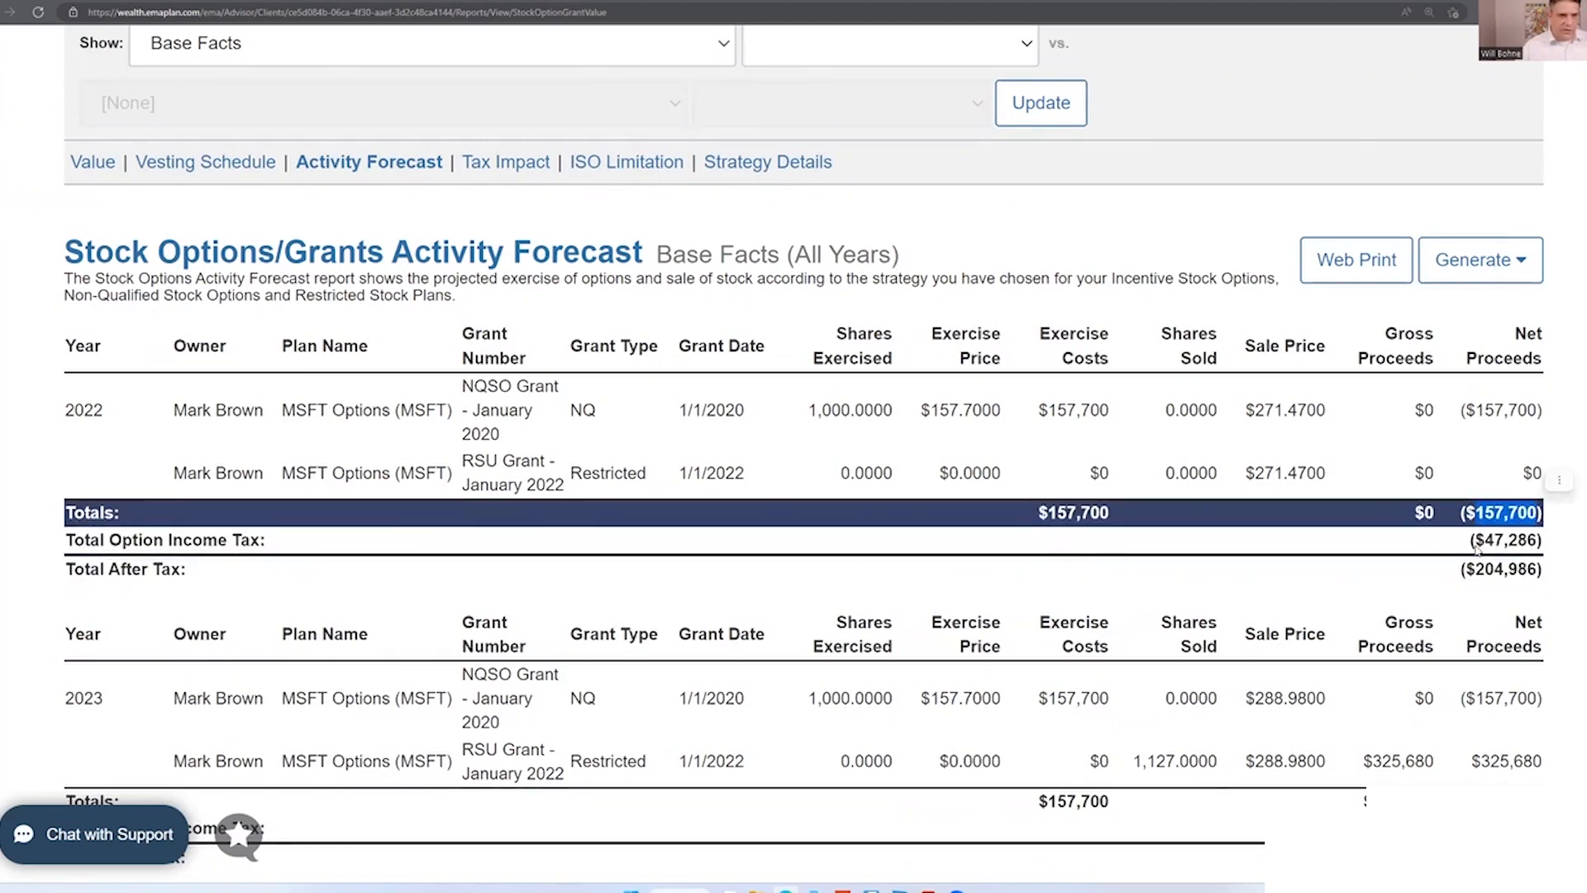
{"action": "left_click_drag", "start_coordinate": [1476, 541], "coordinate": [1539, 547]}
{"action": "left_click", "coordinate": [1528, 544]}
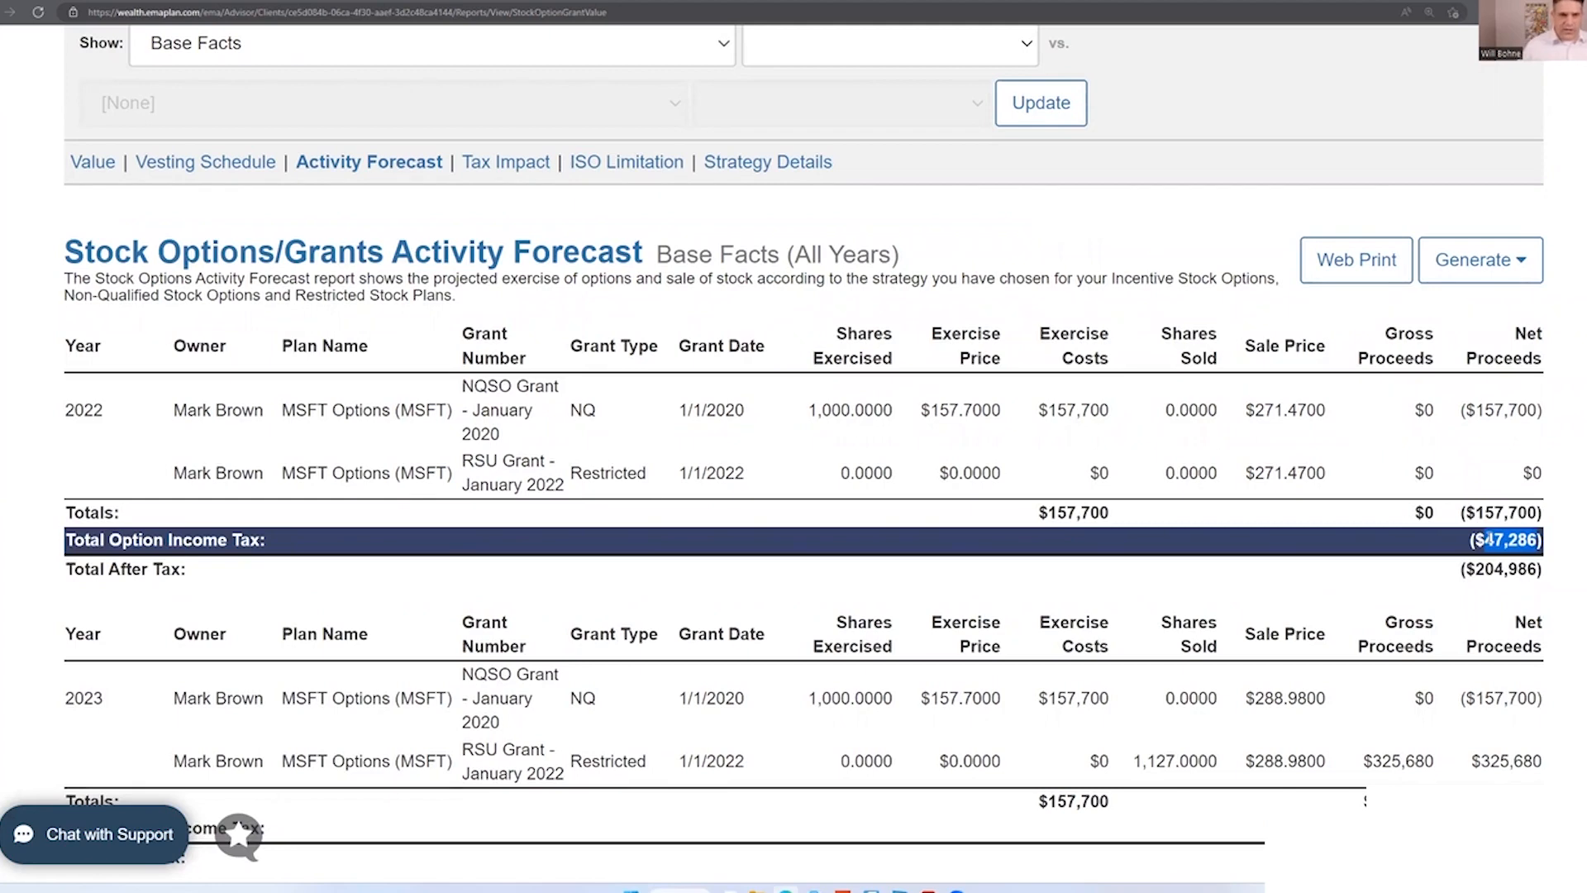
{"action": "left_click_drag", "start_coordinate": [1482, 540], "coordinate": [1540, 540]}
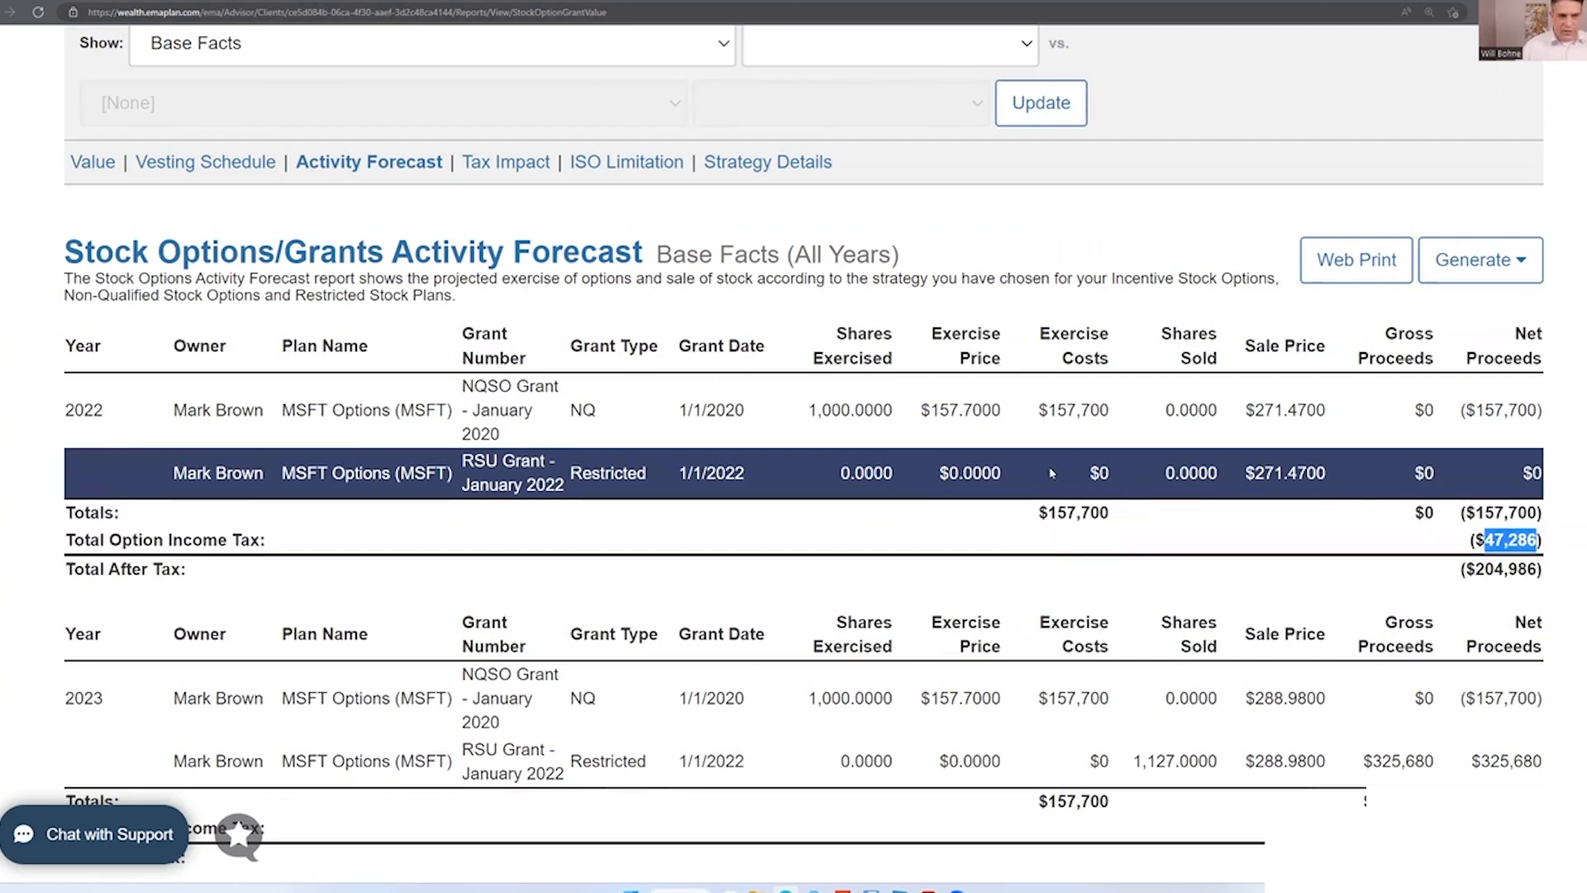
{"action": "left_click_drag", "start_coordinate": [973, 410], "coordinate": [1333, 425]}
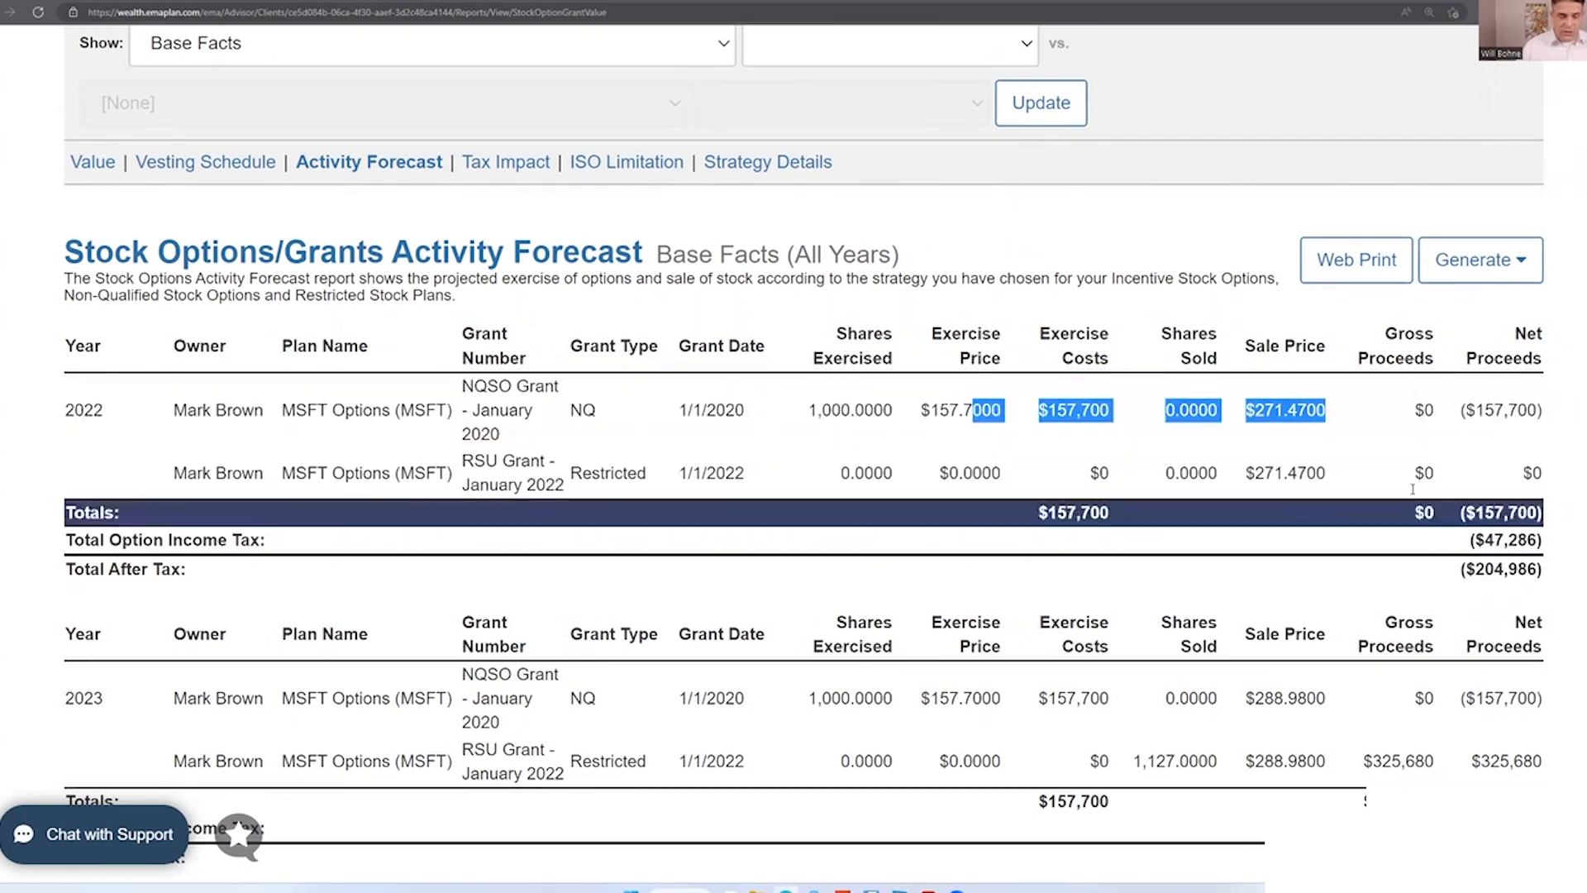
{"action": "left_click", "coordinate": [1474, 542]}
{"action": "left_click_drag", "start_coordinate": [1474, 543], "coordinate": [1538, 540]}
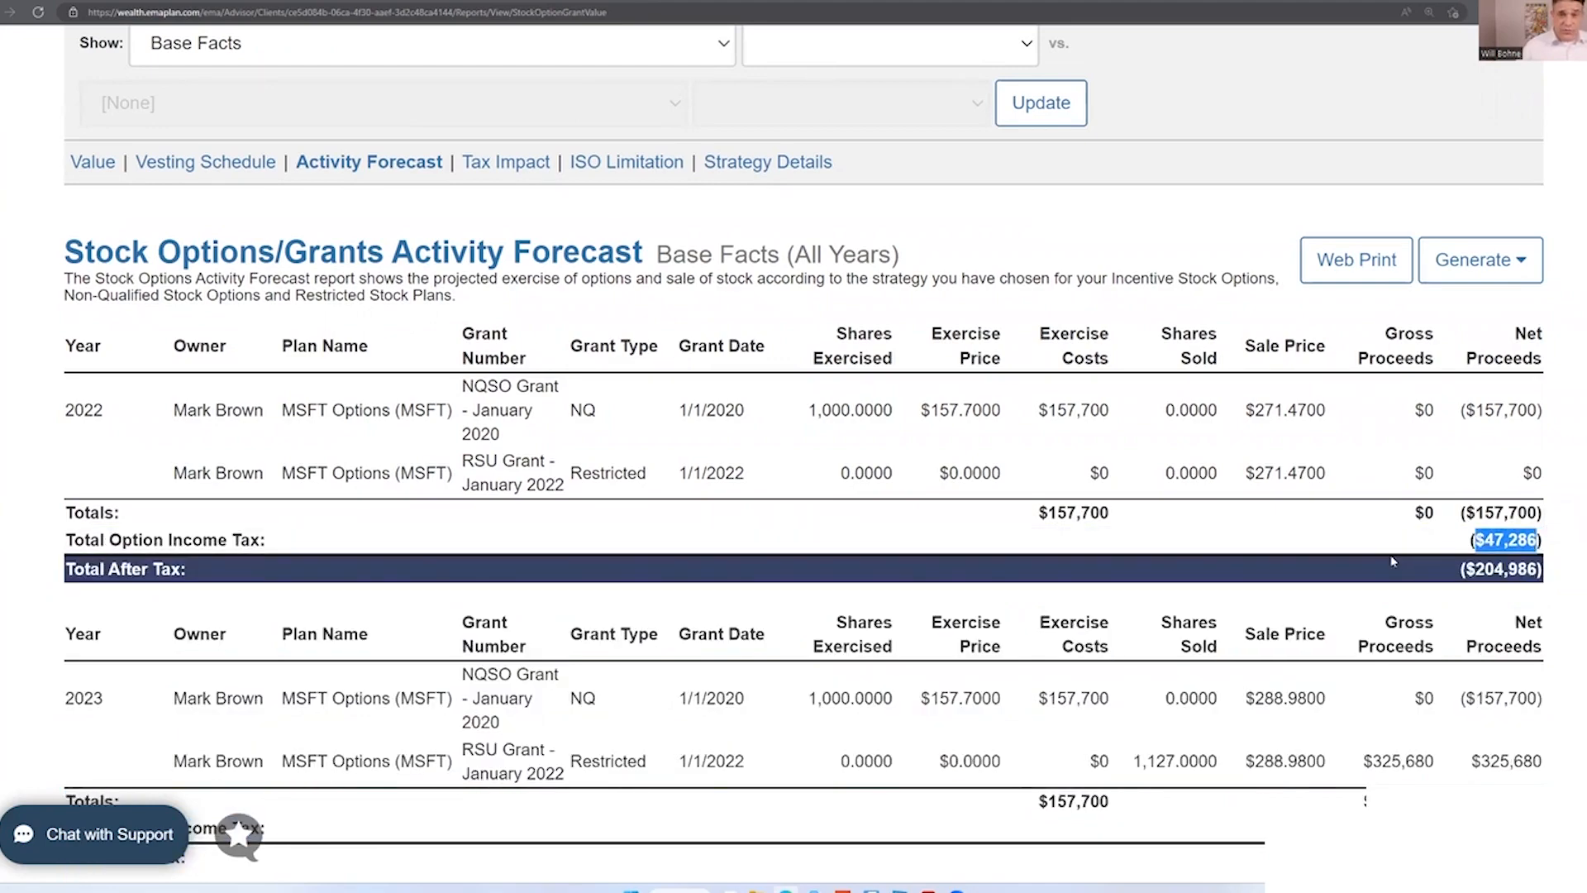
Step: Examine the yearly exercises, share sales, option income tax and after-tax totals forecast for 2023 through 2029
{"action": "scroll", "coordinate": [1397, 561], "scroll_direction": "down", "scroll_amount": 1}
{"action": "scroll", "coordinate": [1417, 557], "scroll_direction": "down", "scroll_amount": 1}
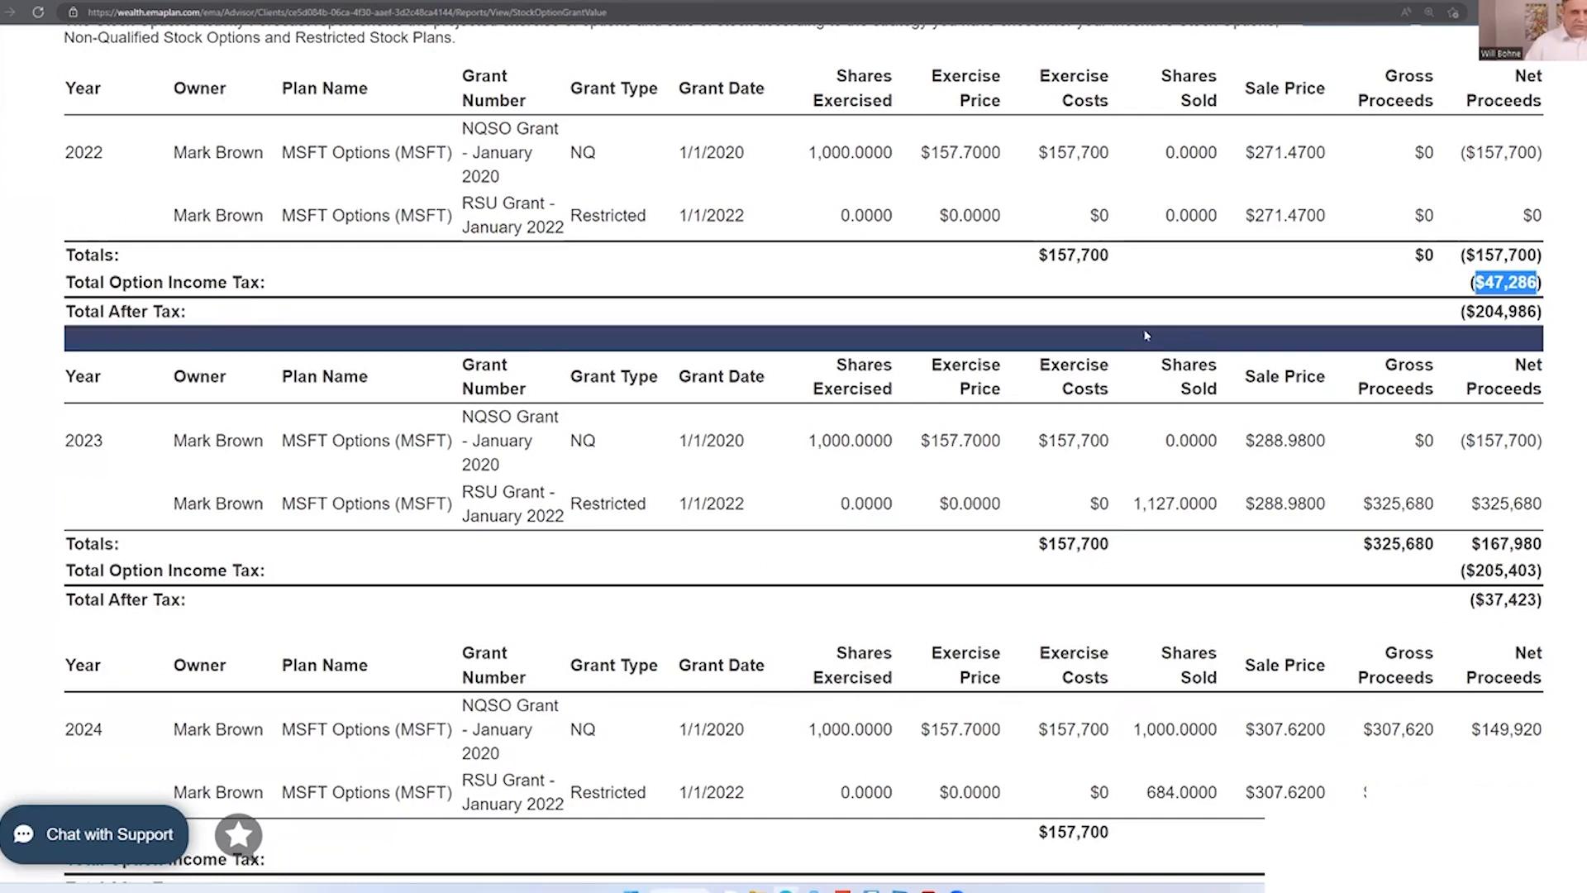
{"action": "scroll", "coordinate": [1154, 339], "scroll_direction": "down", "scroll_amount": 3}
{"action": "scroll", "coordinate": [1158, 386], "scroll_direction": "up", "scroll_amount": 2}
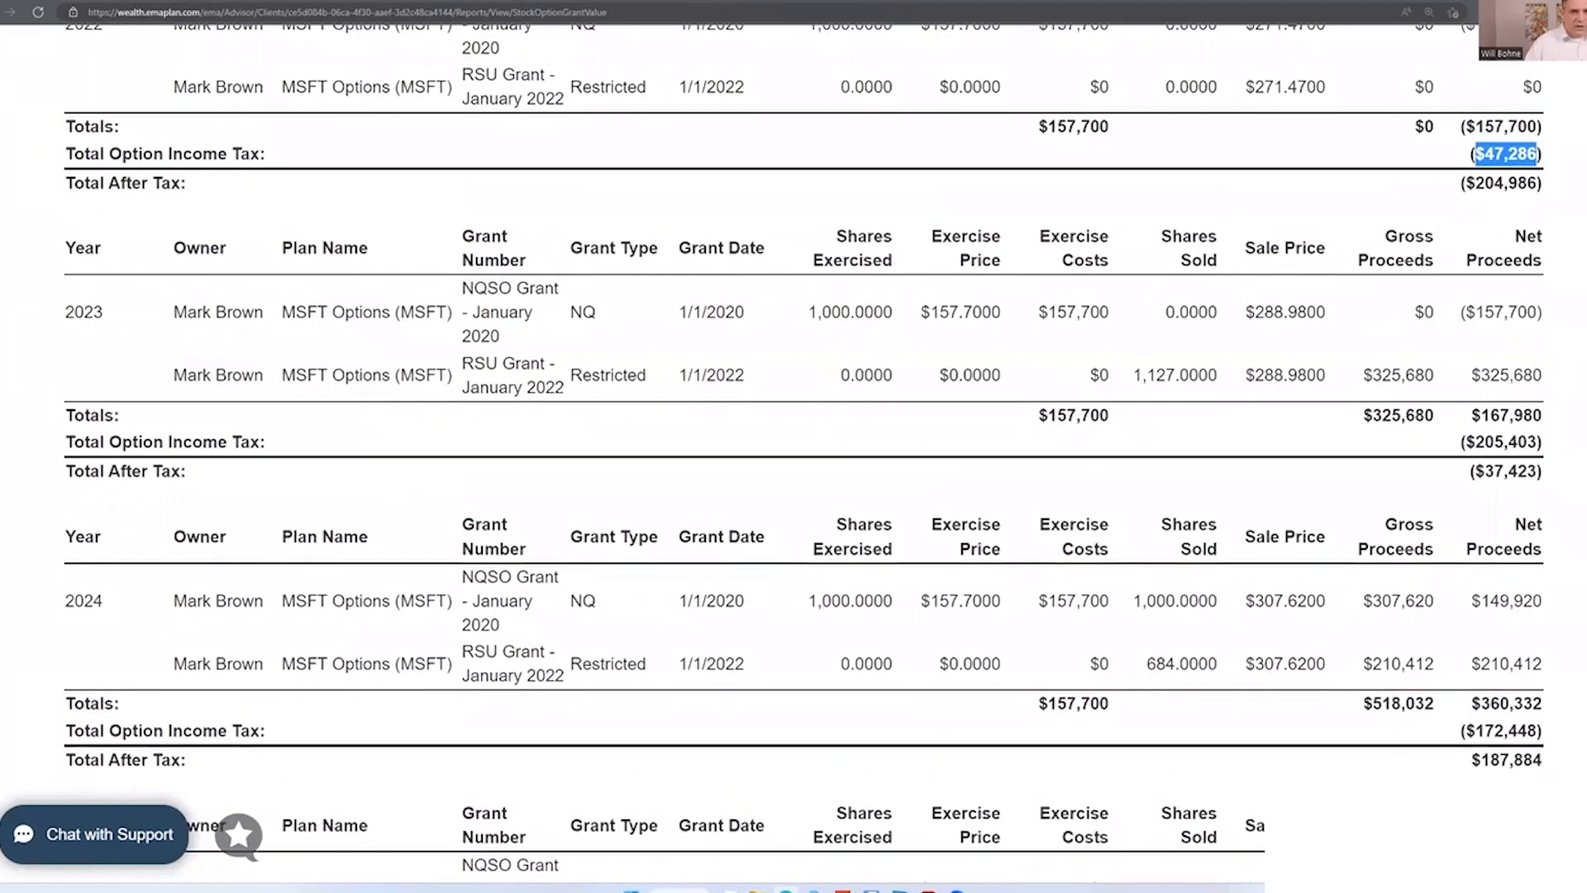
{"action": "scroll", "coordinate": [804, 450], "scroll_direction": "down", "scroll_amount": 1}
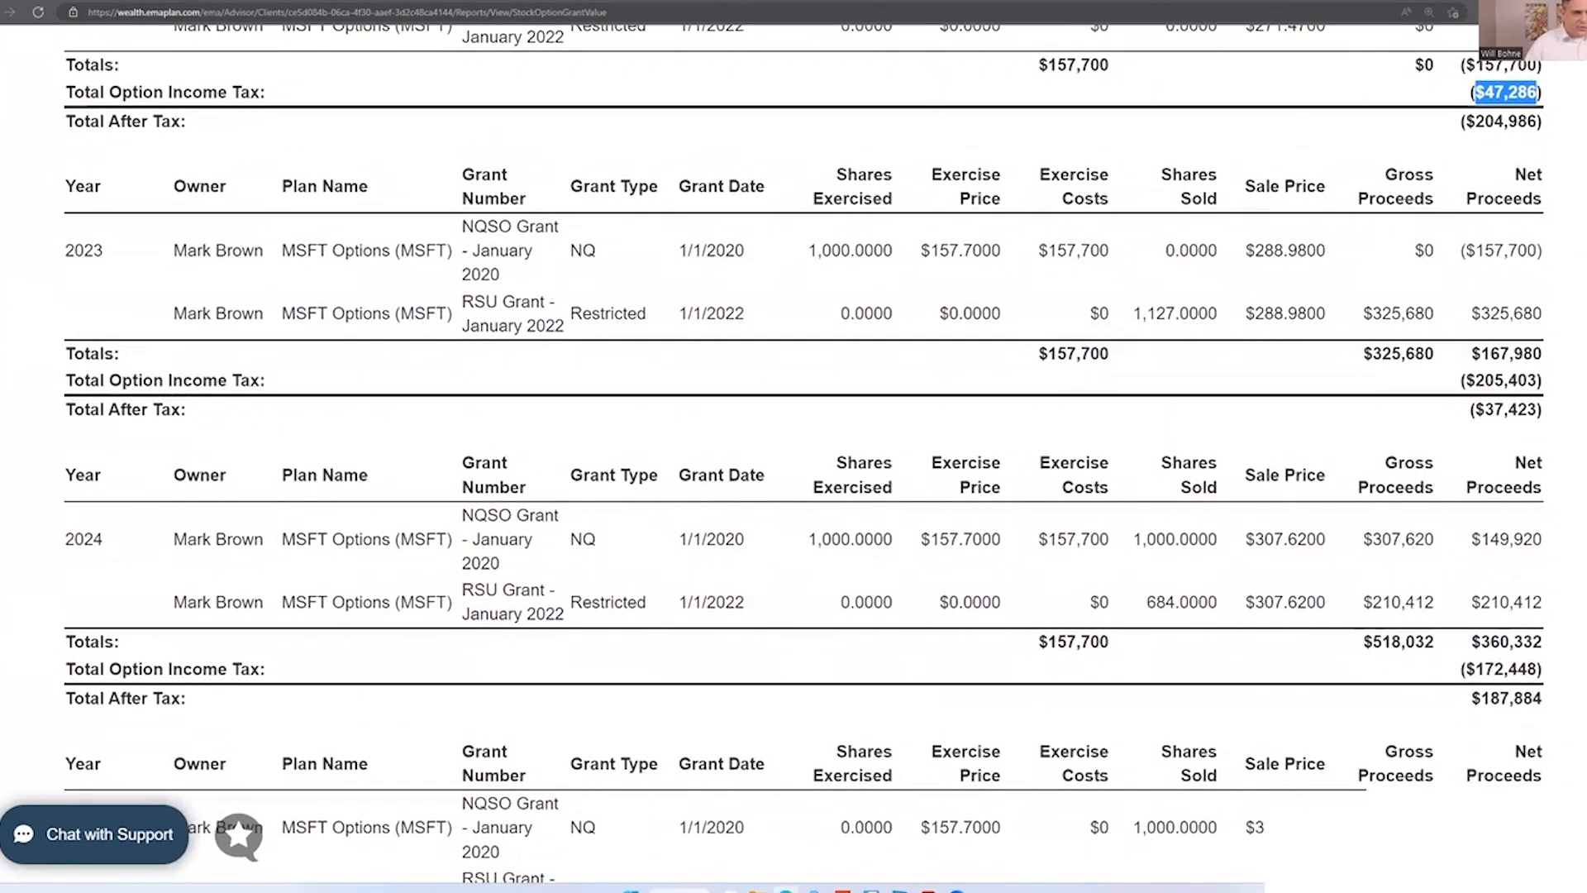
{"action": "scroll", "coordinate": [803, 453], "scroll_direction": "down", "scroll_amount": 1}
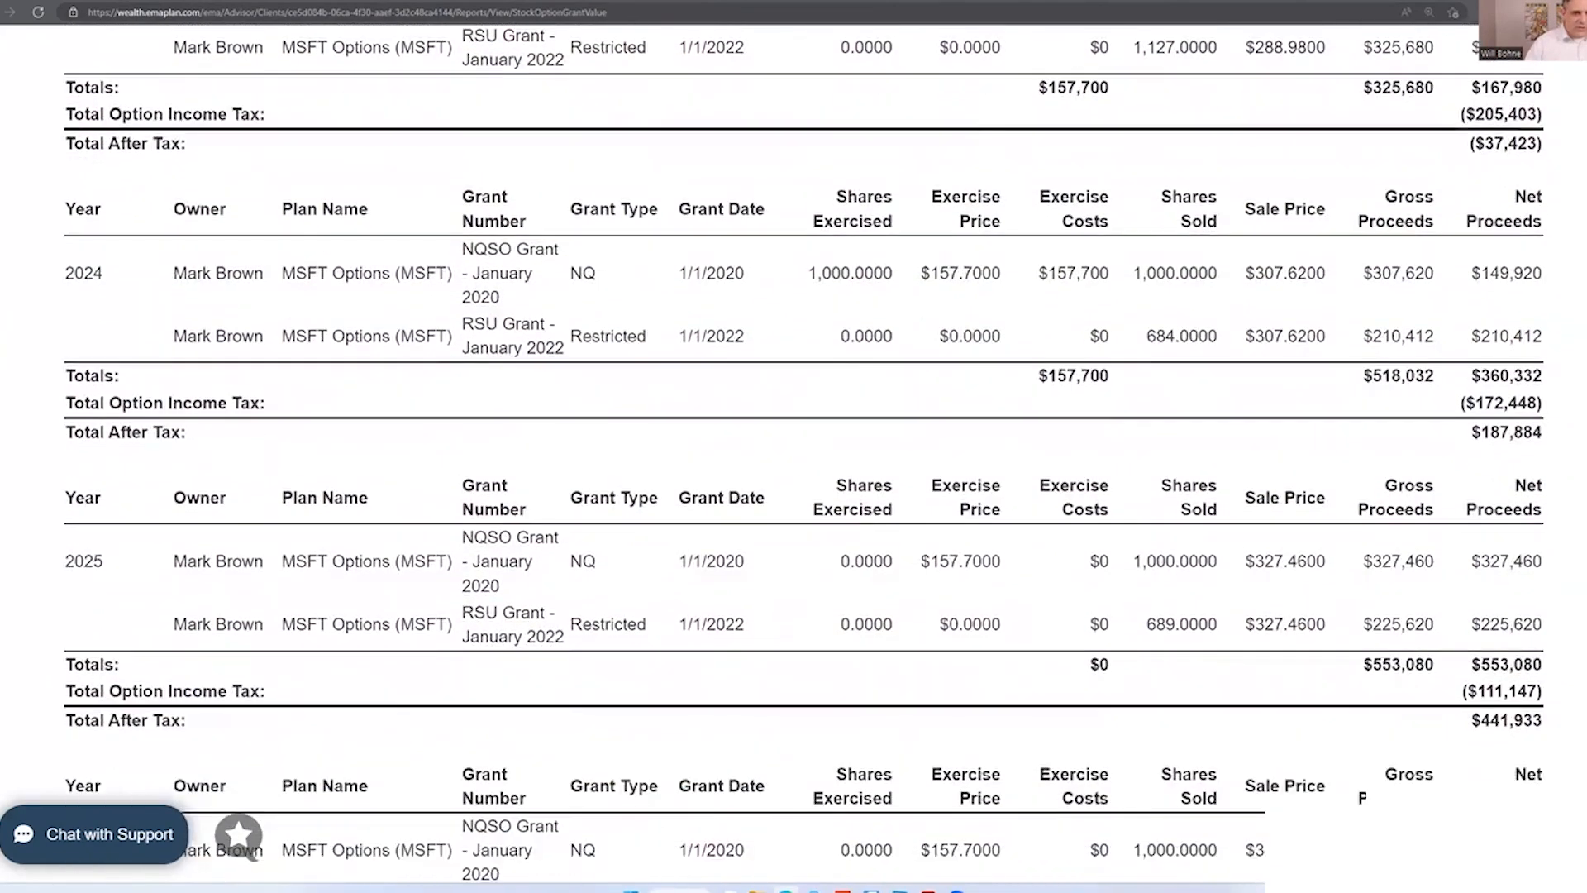
{"action": "scroll", "coordinate": [804, 453], "scroll_direction": "down", "scroll_amount": 2}
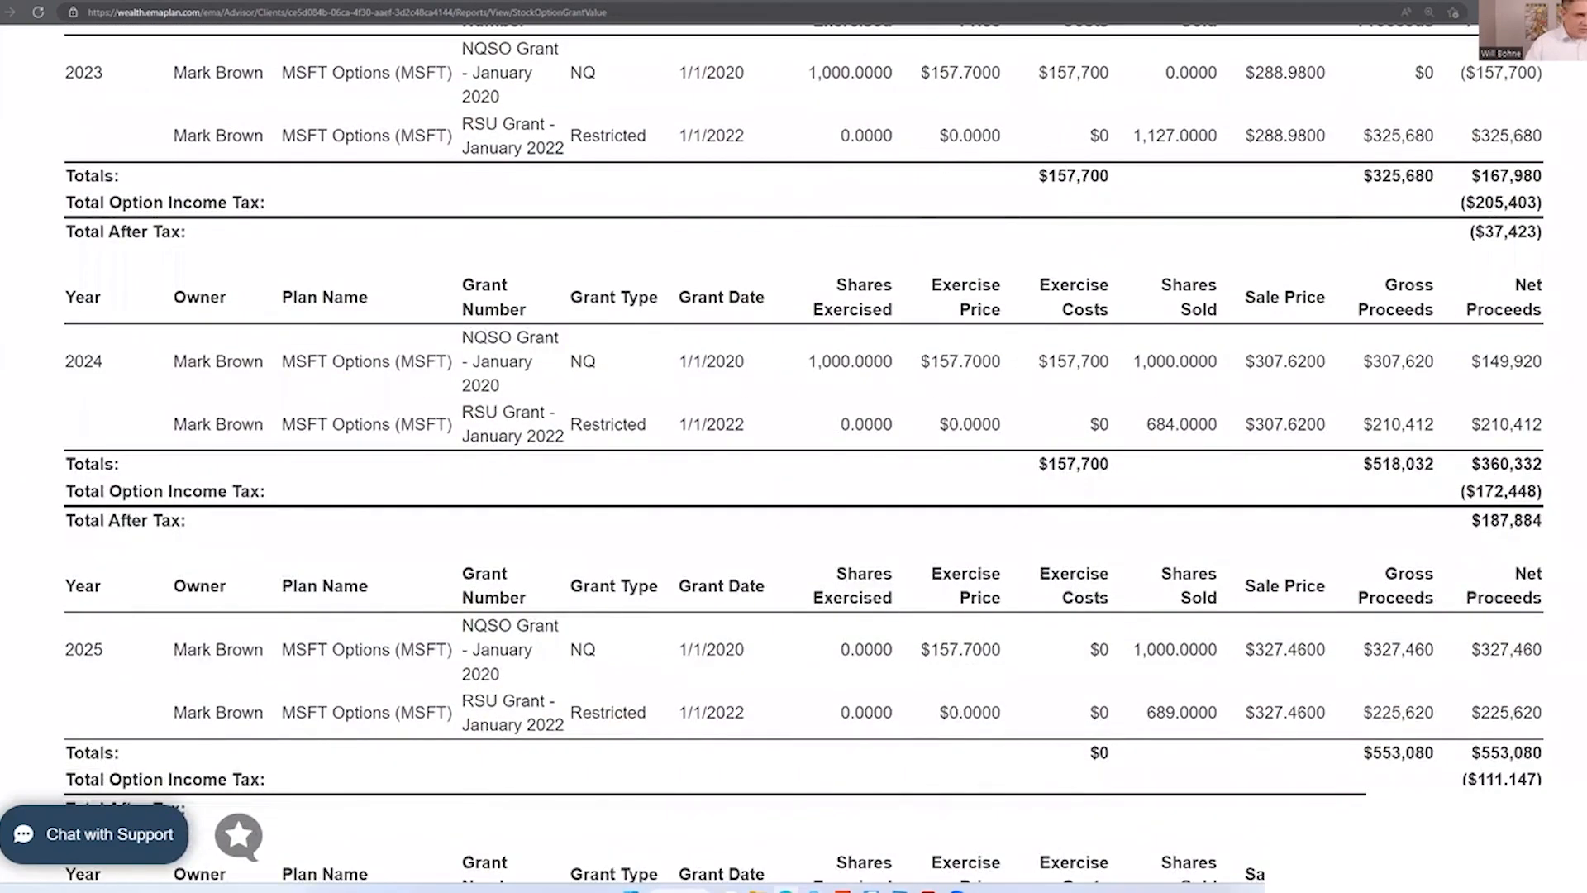
{"action": "scroll", "coordinate": [804, 453], "scroll_direction": "up", "scroll_amount": 1}
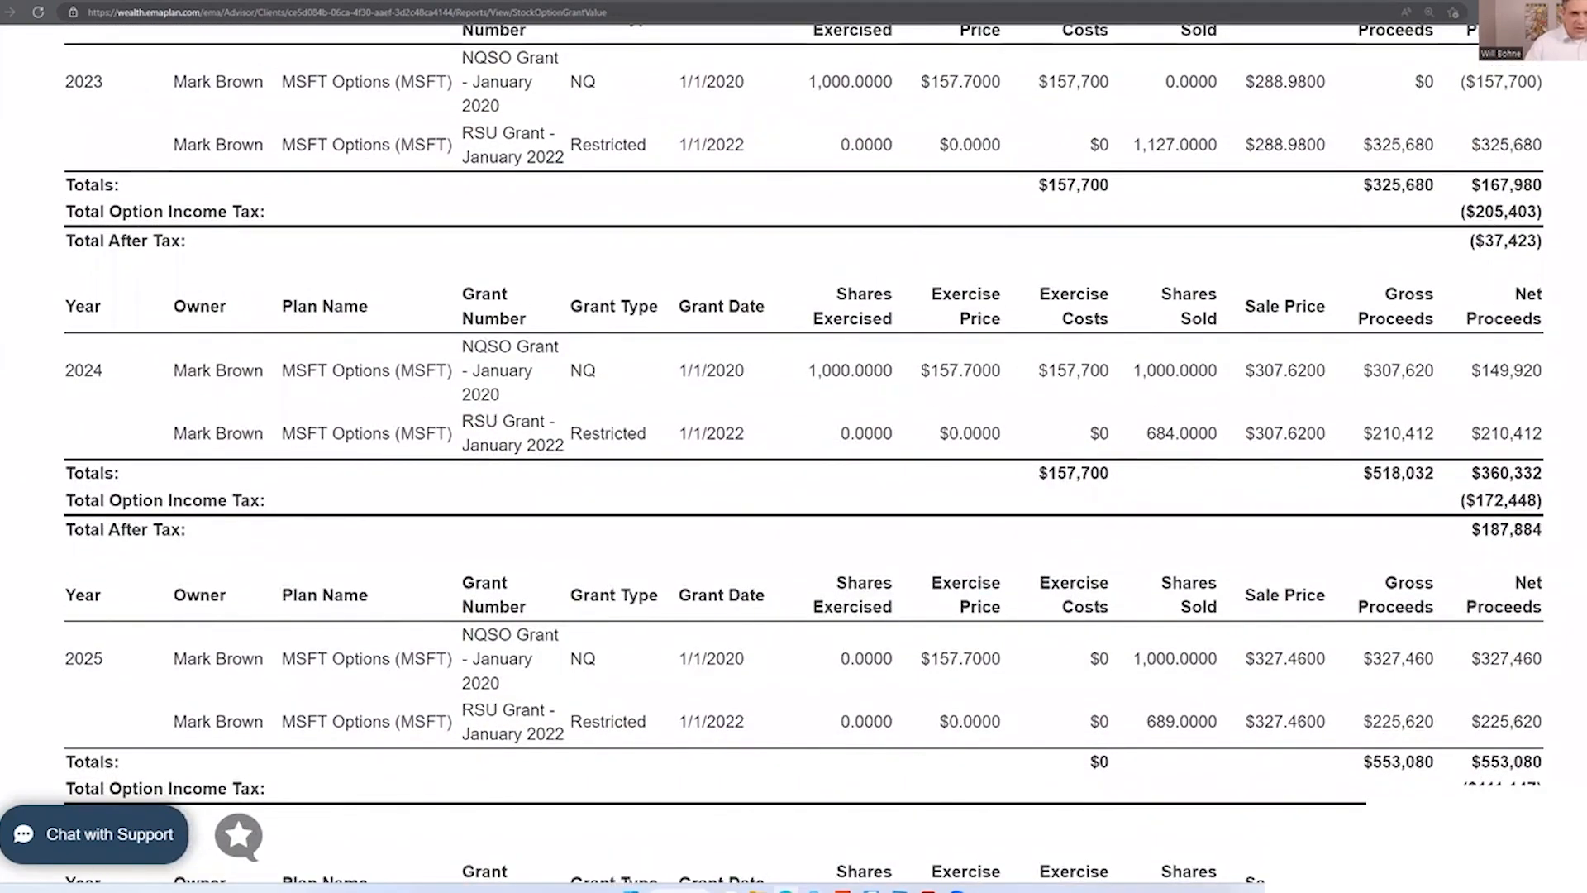
{"action": "scroll", "coordinate": [803, 453], "scroll_direction": "down", "scroll_amount": 3}
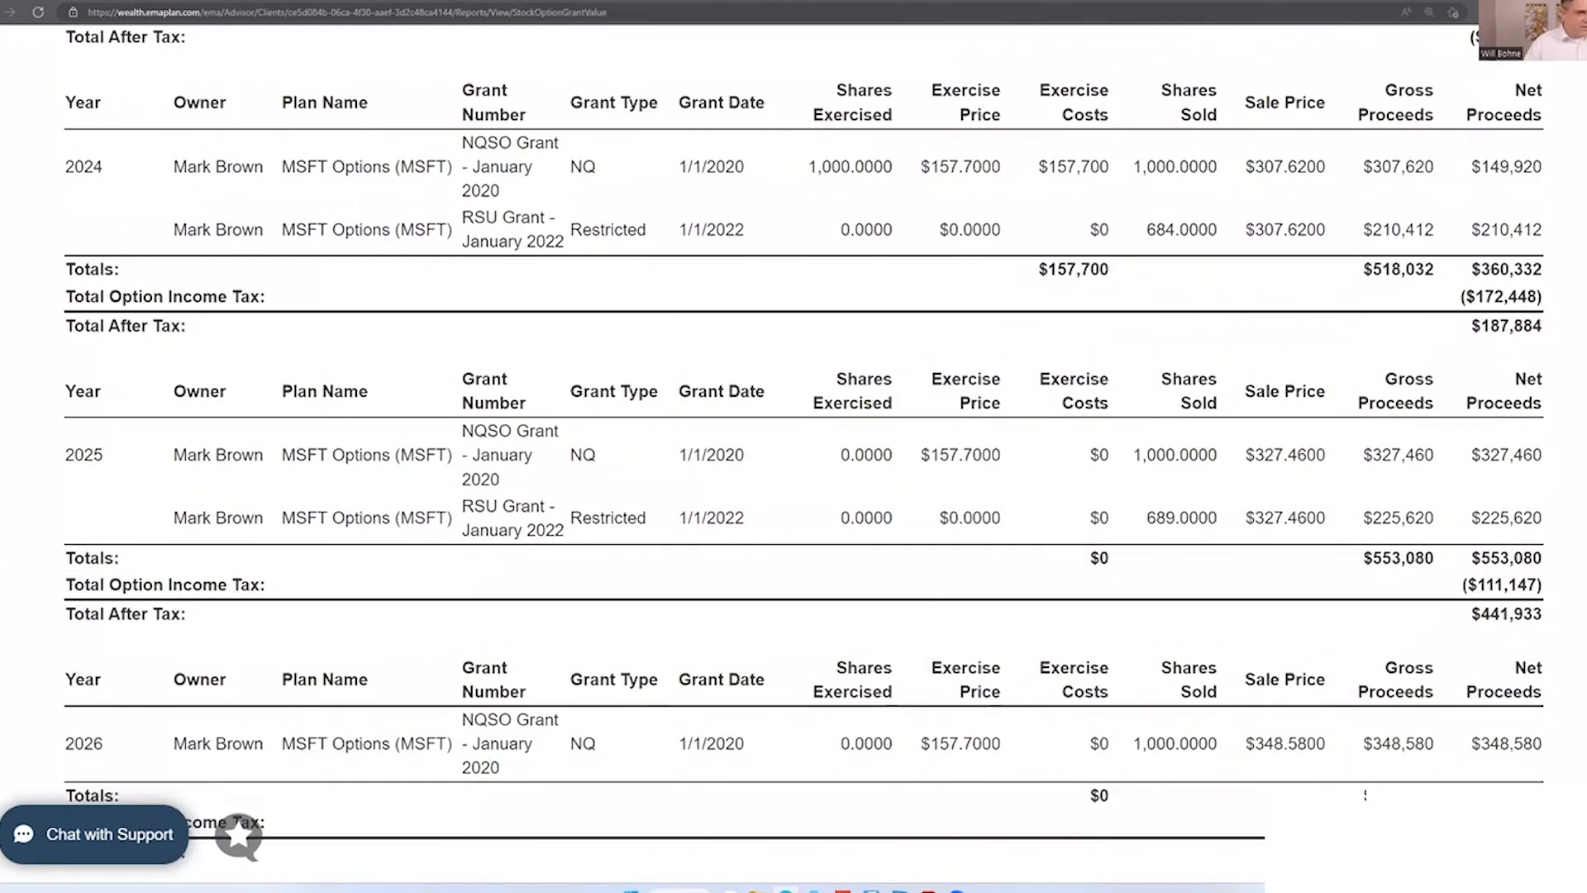
{"action": "scroll", "coordinate": [804, 453], "scroll_direction": "down", "scroll_amount": 3}
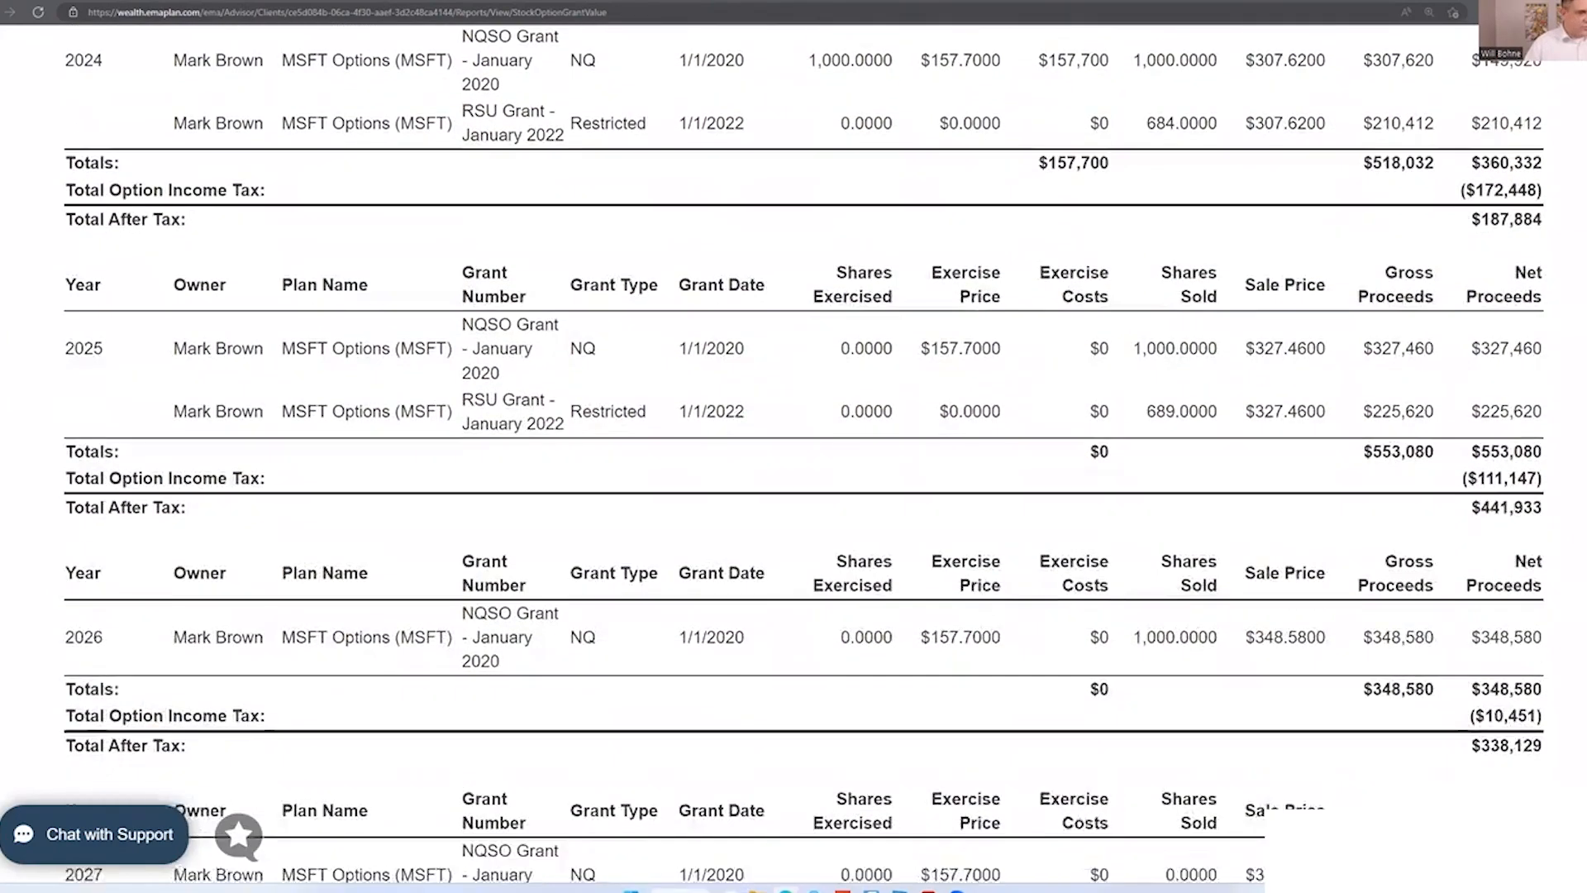
{"action": "scroll", "coordinate": [804, 453], "scroll_direction": "down", "scroll_amount": 9}
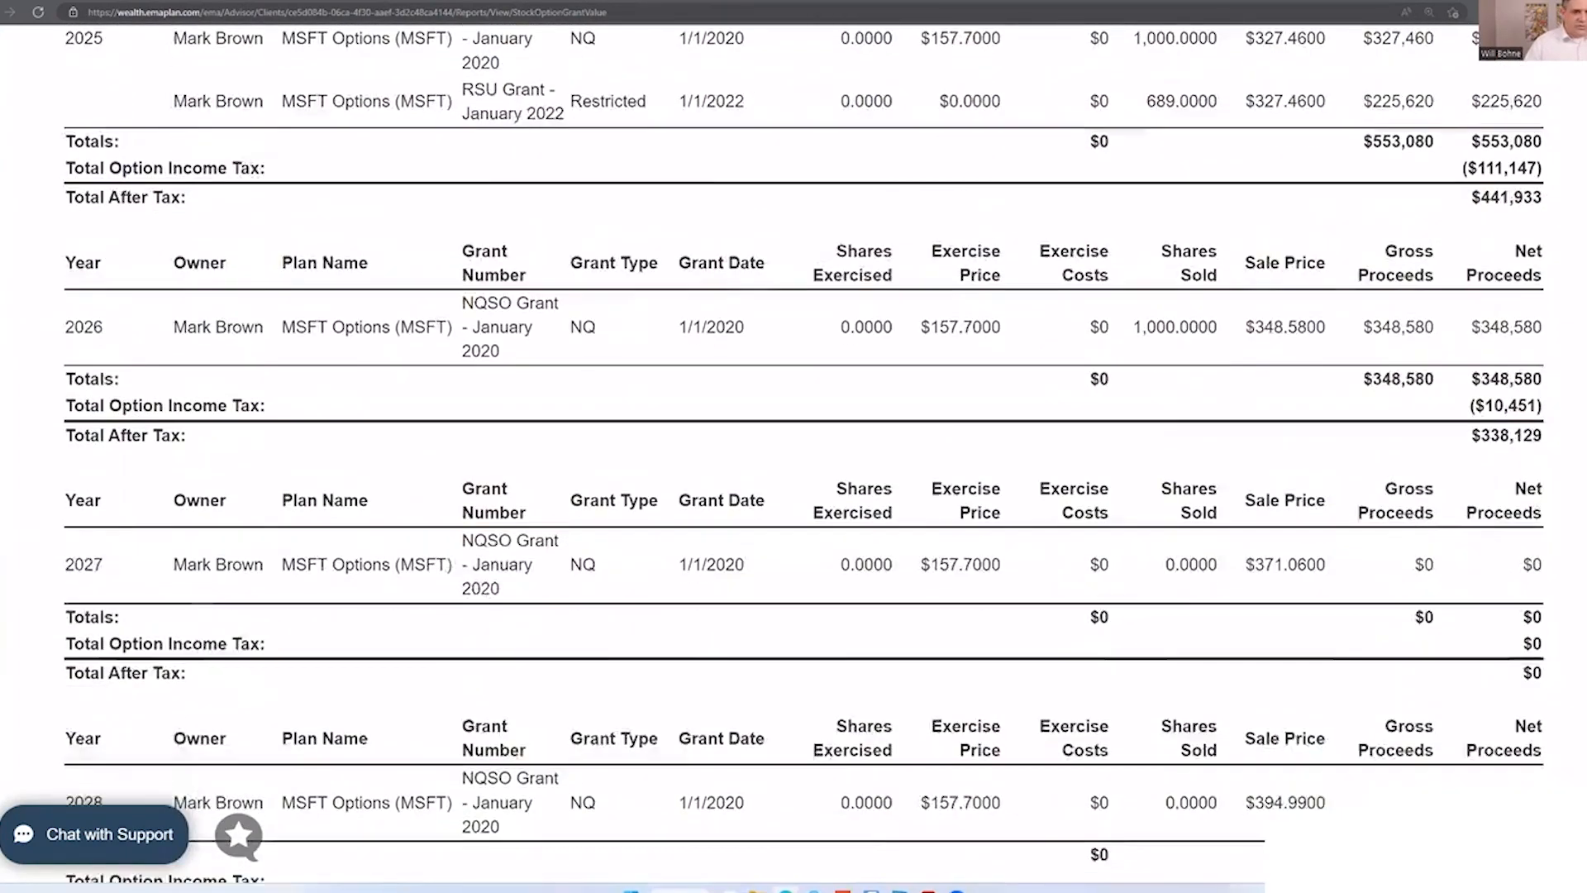
{"action": "scroll", "coordinate": [804, 453], "scroll_direction": "up", "scroll_amount": 7}
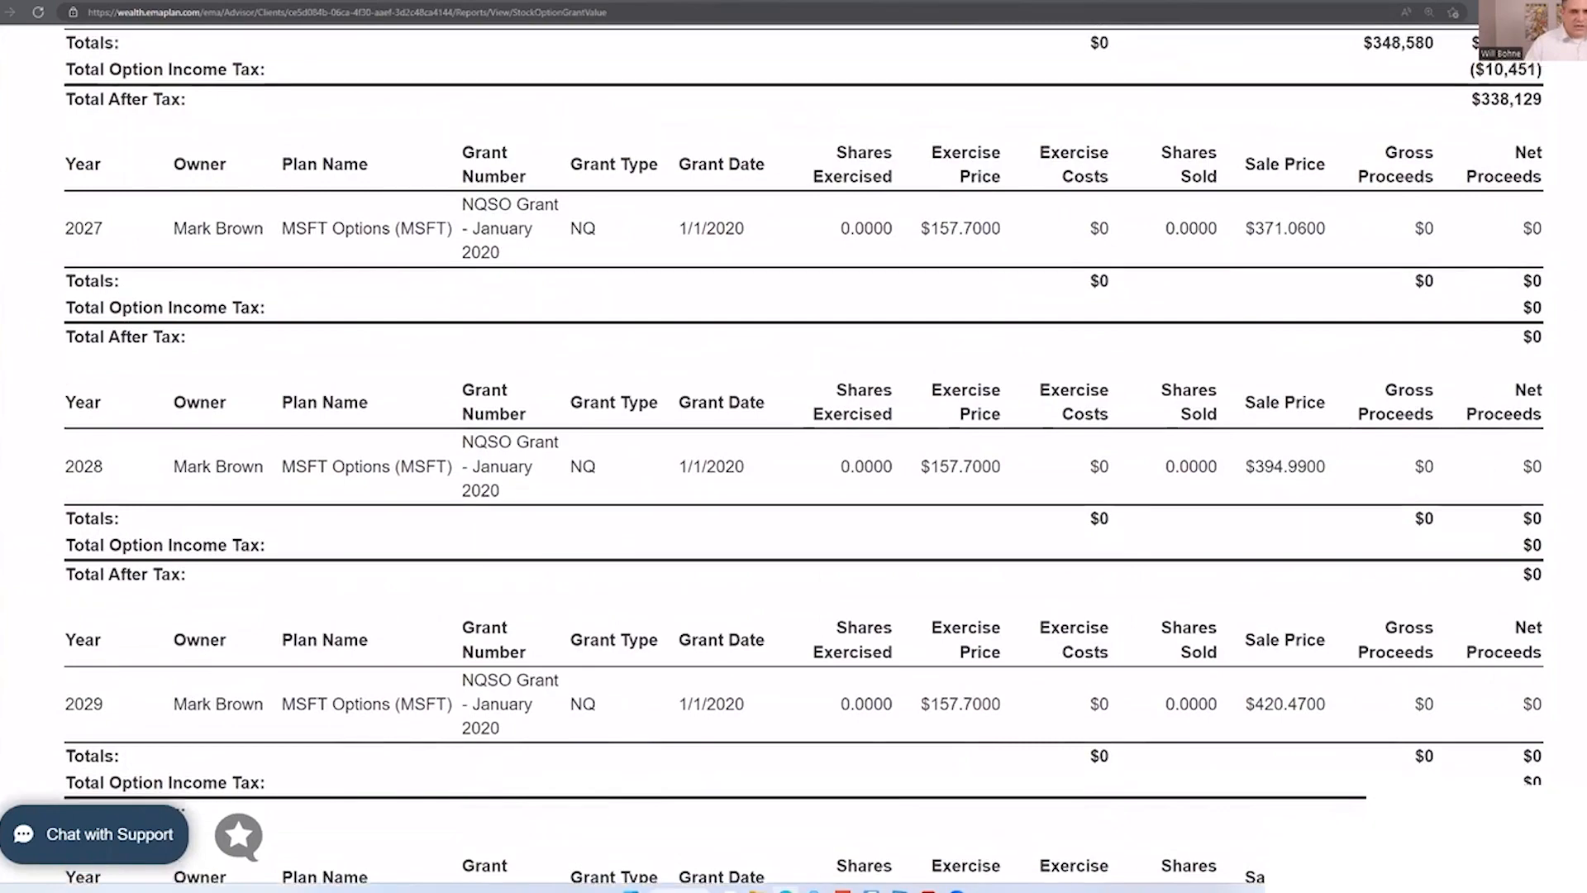
{"action": "scroll", "coordinate": [803, 454], "scroll_direction": "up", "scroll_amount": 6}
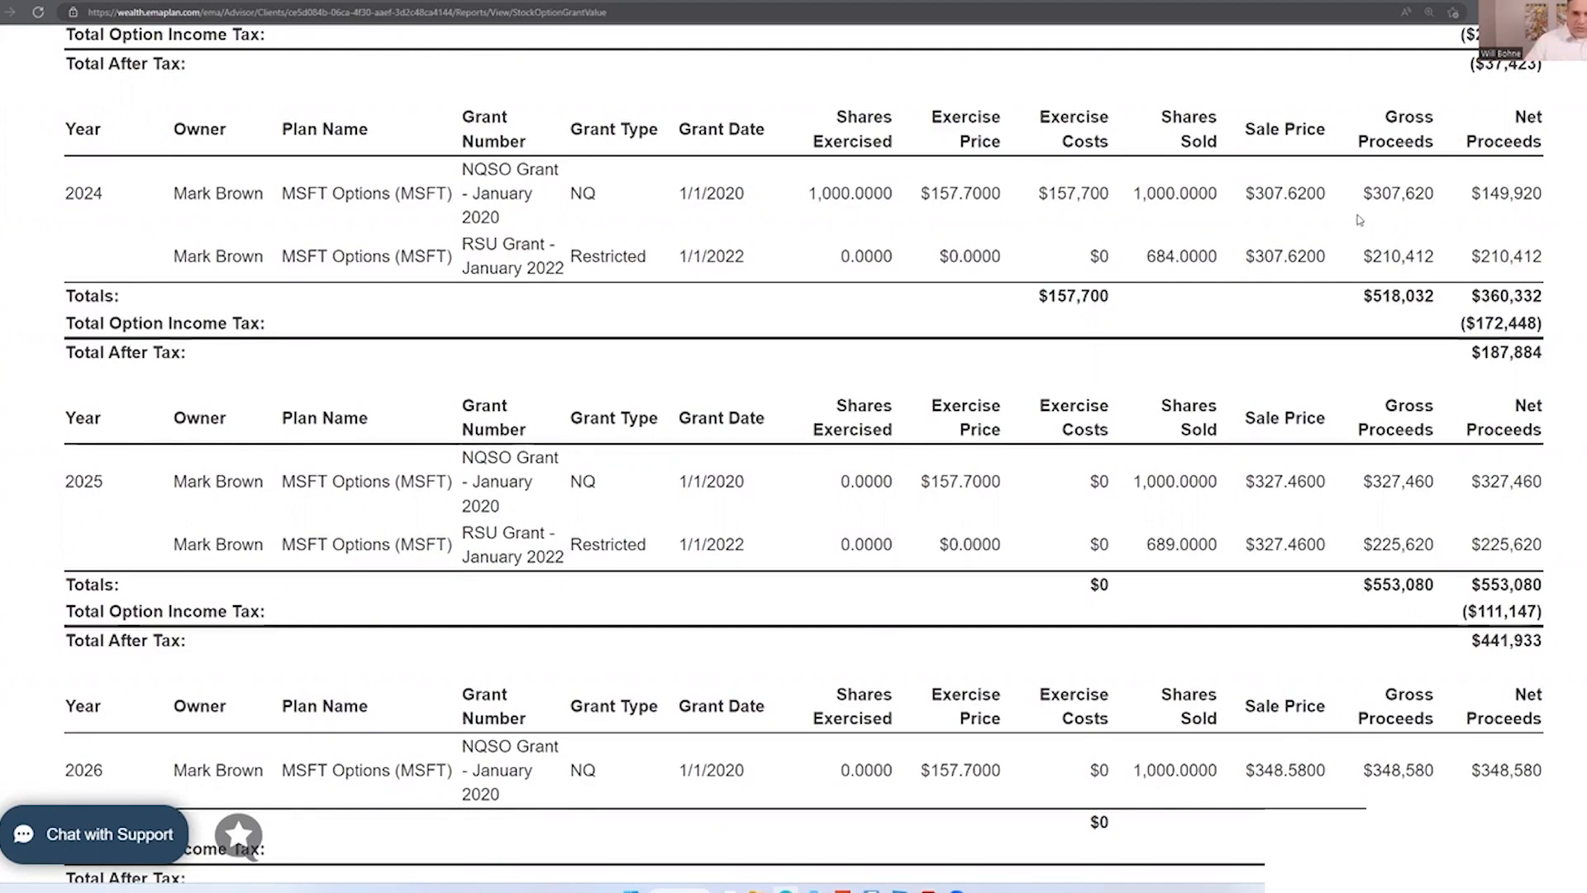
Step: Highlight the 2024 total after tax and check the definition of Exercise Costs
{"action": "left_click_drag", "start_coordinate": [1485, 356], "coordinate": [1536, 352]}
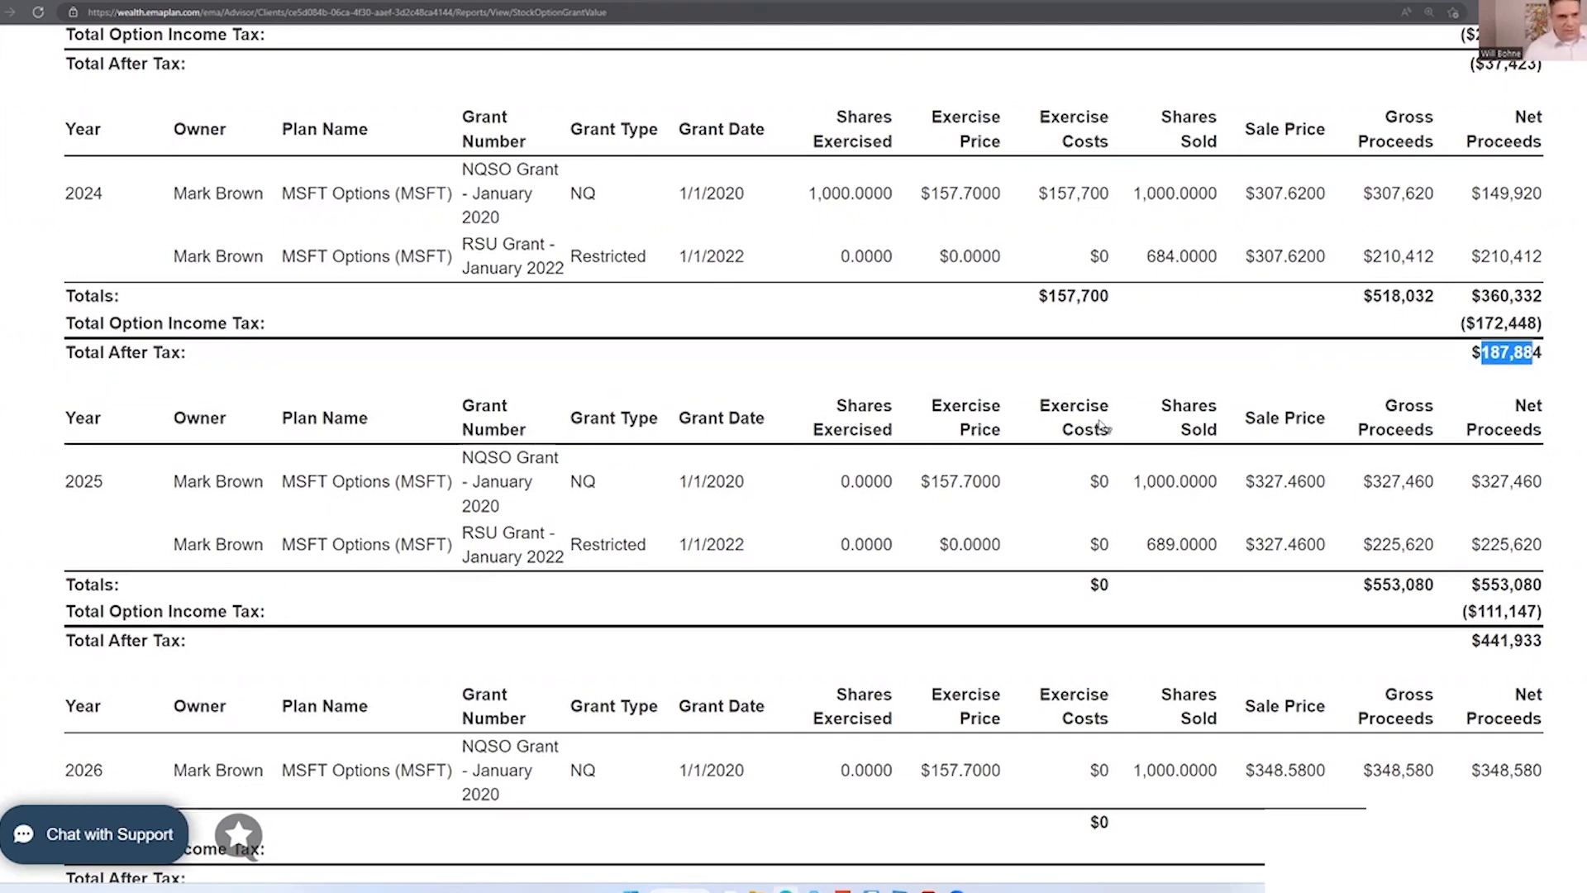
{"action": "left_click", "coordinate": [1067, 432]}
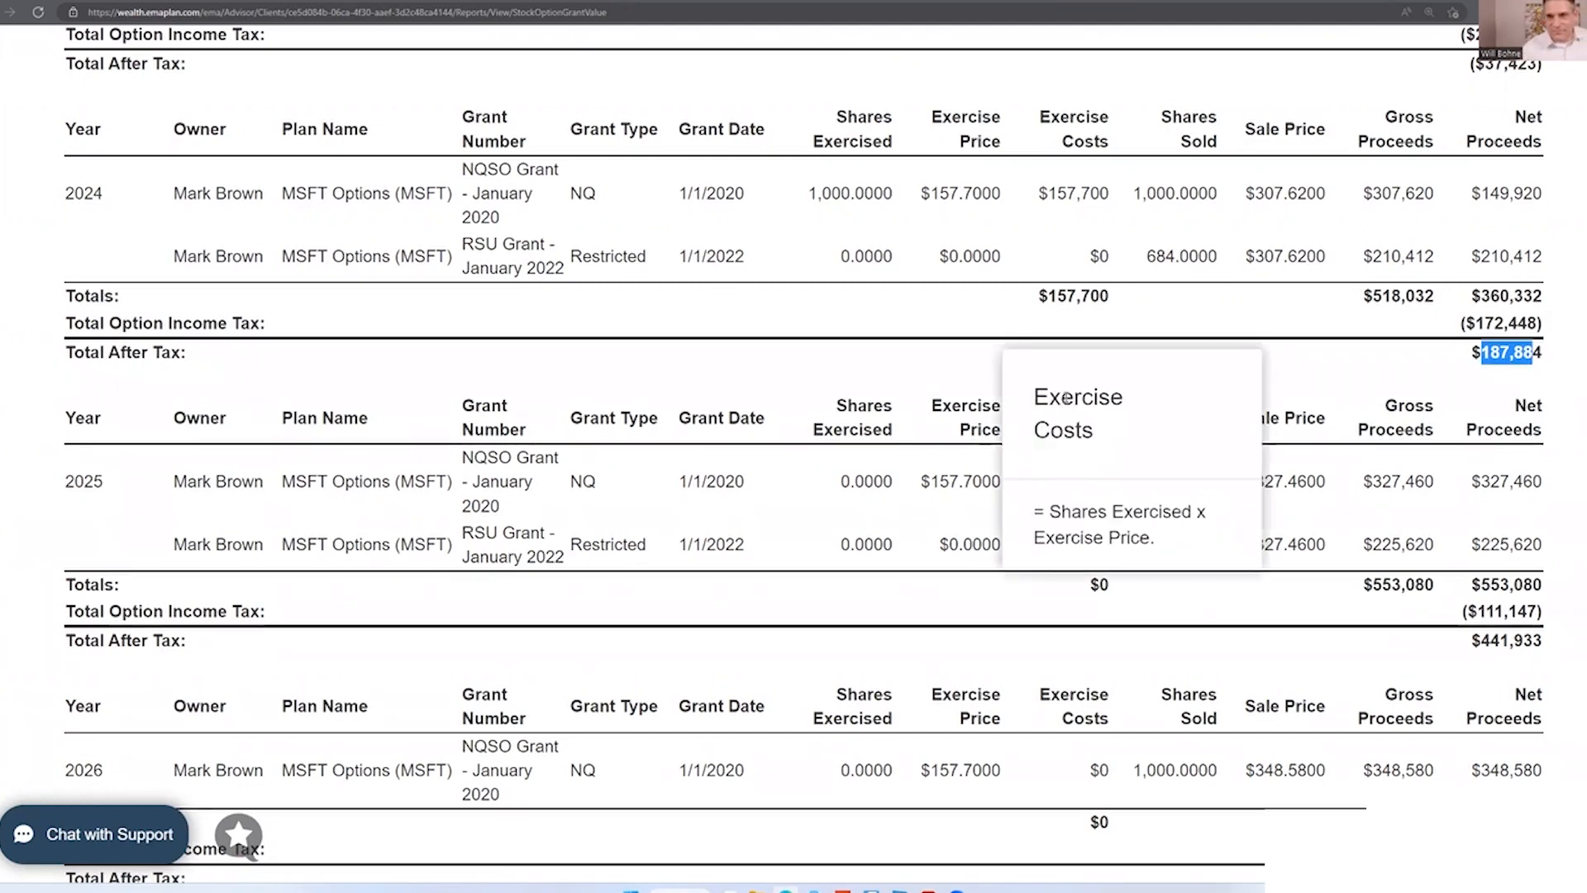
{"action": "left_click", "coordinate": [1061, 313]}
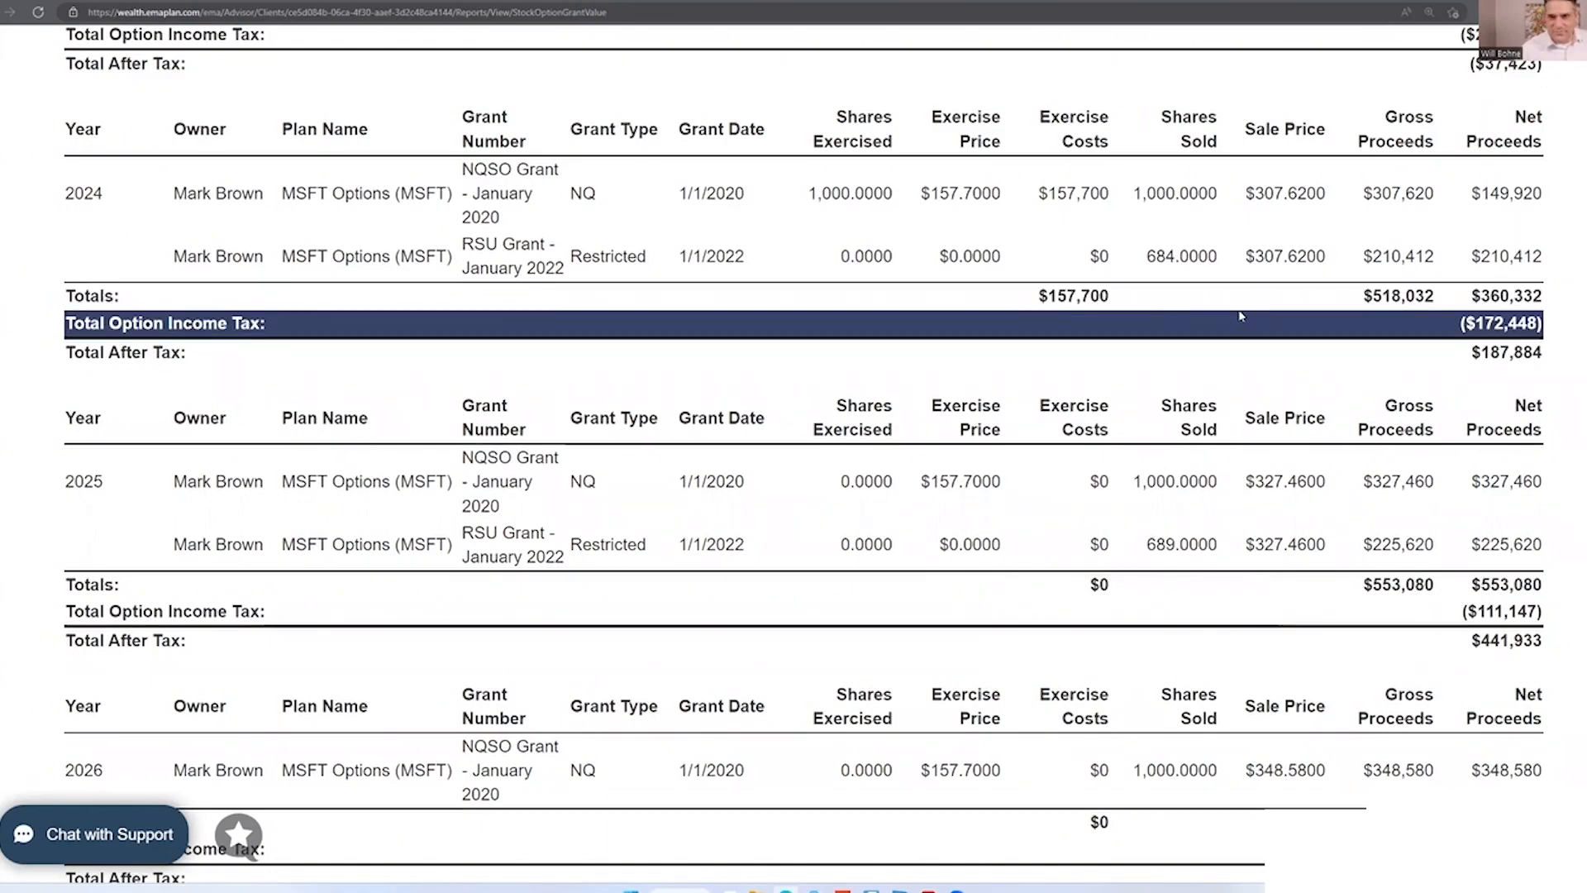
Step: Show the Tax Impact report and highlight the 2022 federal income tax and total option income tax
{"action": "scroll", "coordinate": [1240, 318], "scroll_direction": "up", "scroll_amount": 5}
{"action": "scroll", "coordinate": [1232, 322], "scroll_direction": "up", "scroll_amount": 10}
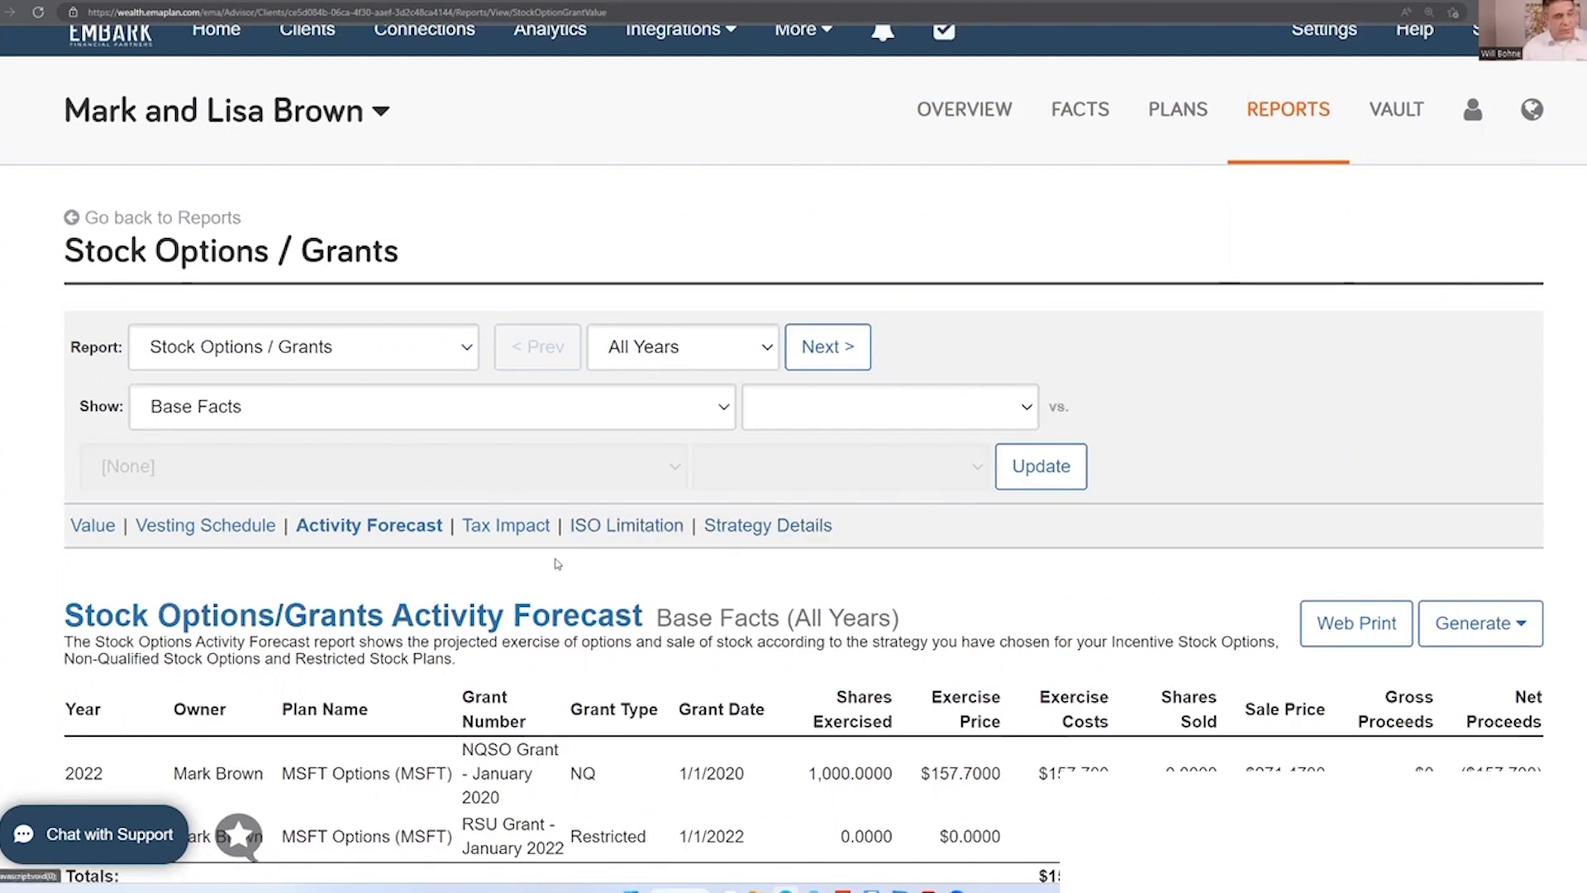
{"action": "left_click", "coordinate": [513, 528]}
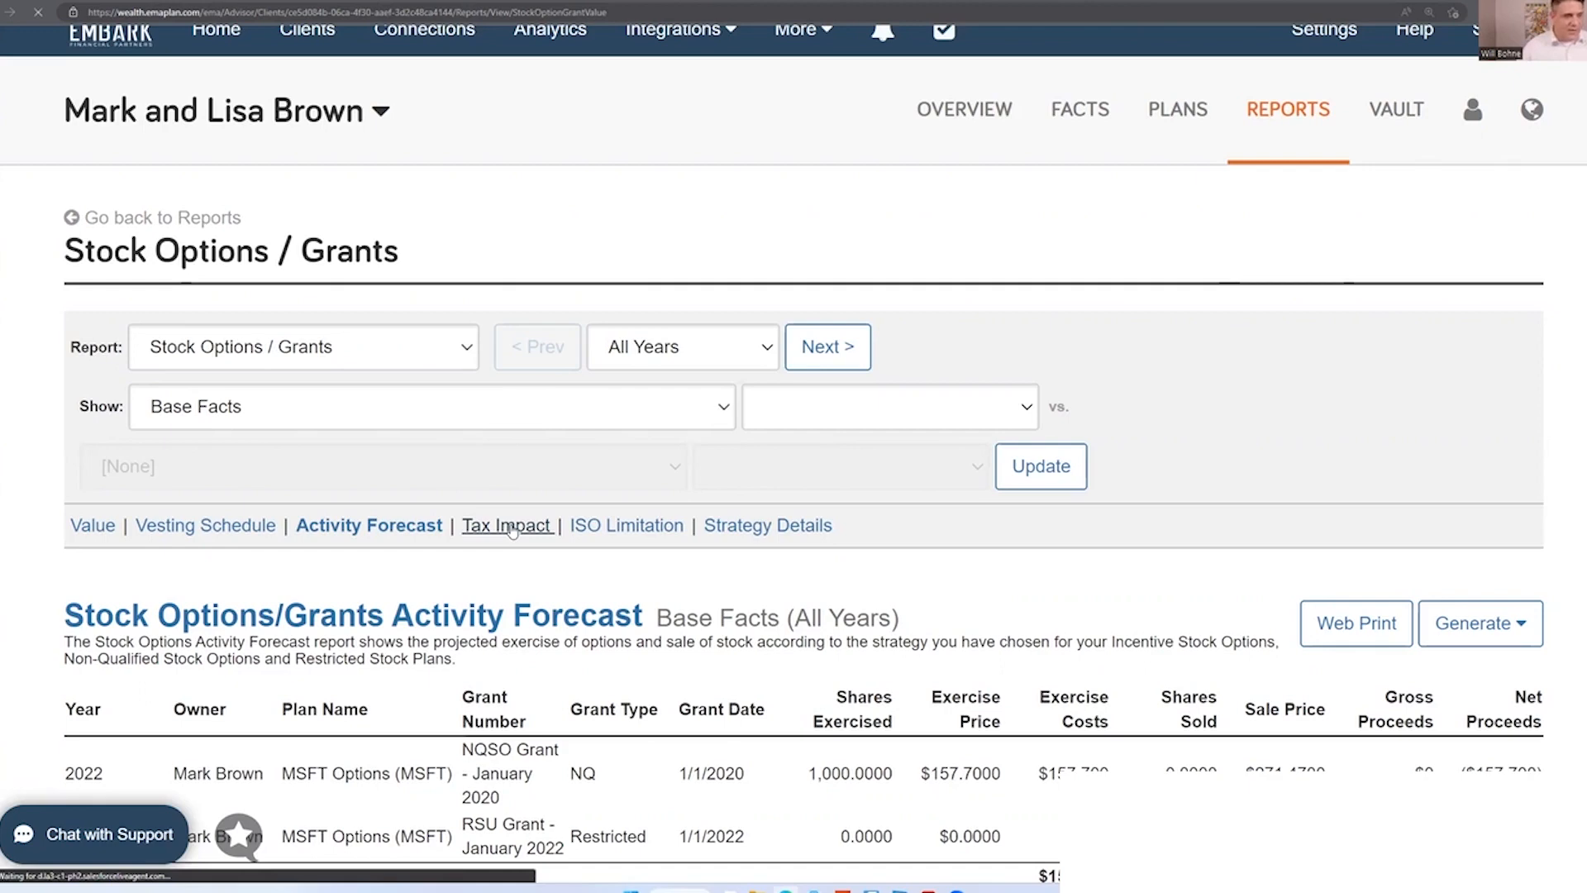
{"action": "scroll", "coordinate": [1031, 664], "scroll_direction": "down", "scroll_amount": 1}
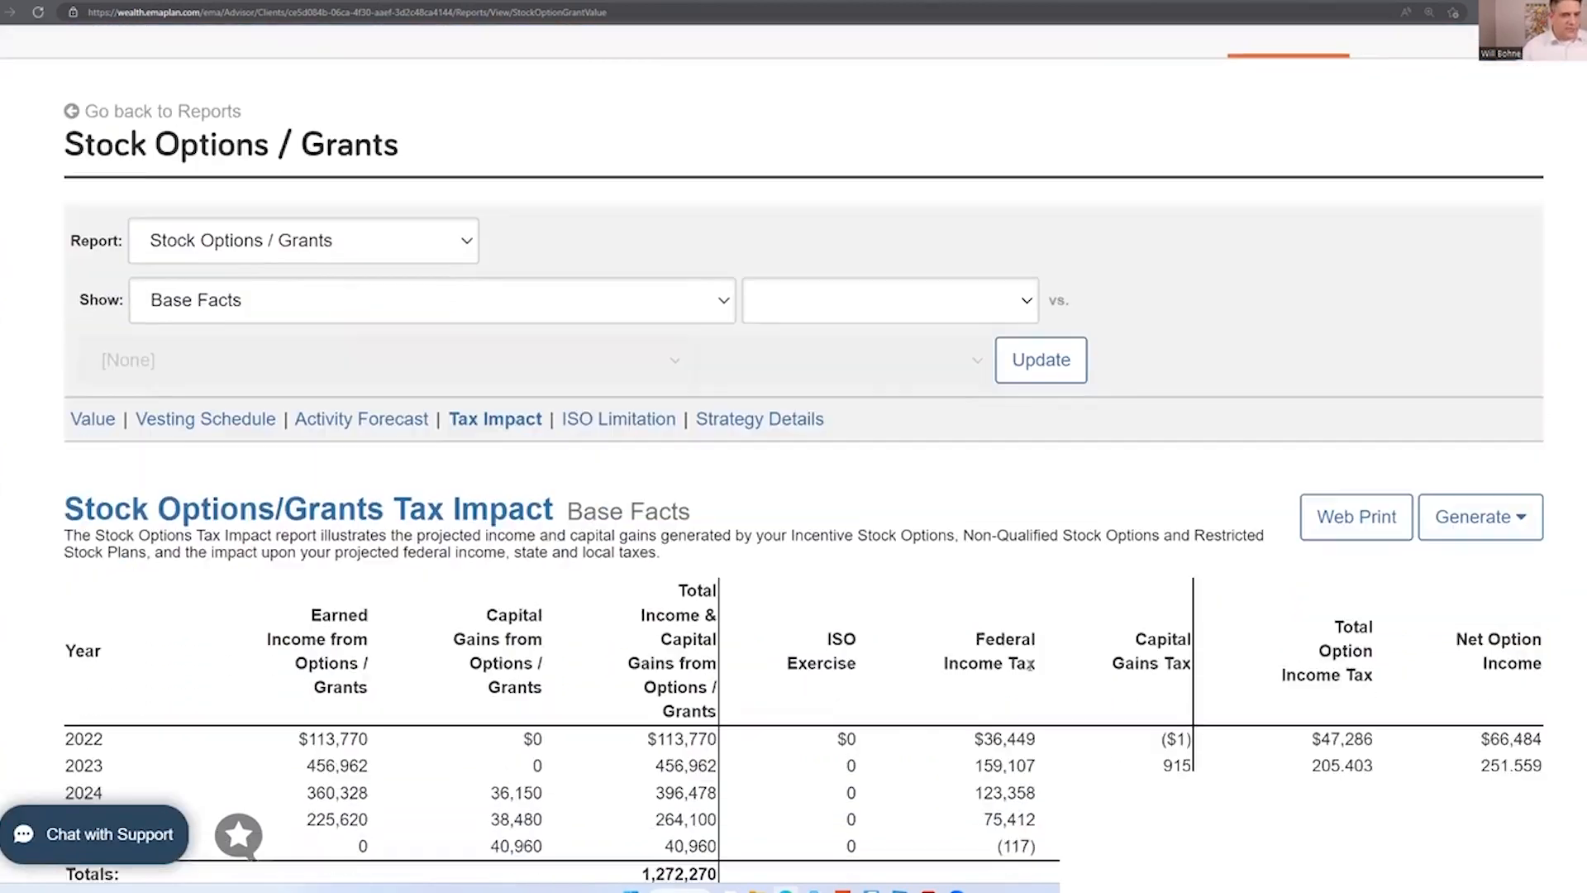
{"action": "scroll", "coordinate": [1030, 664], "scroll_direction": "down", "scroll_amount": 1}
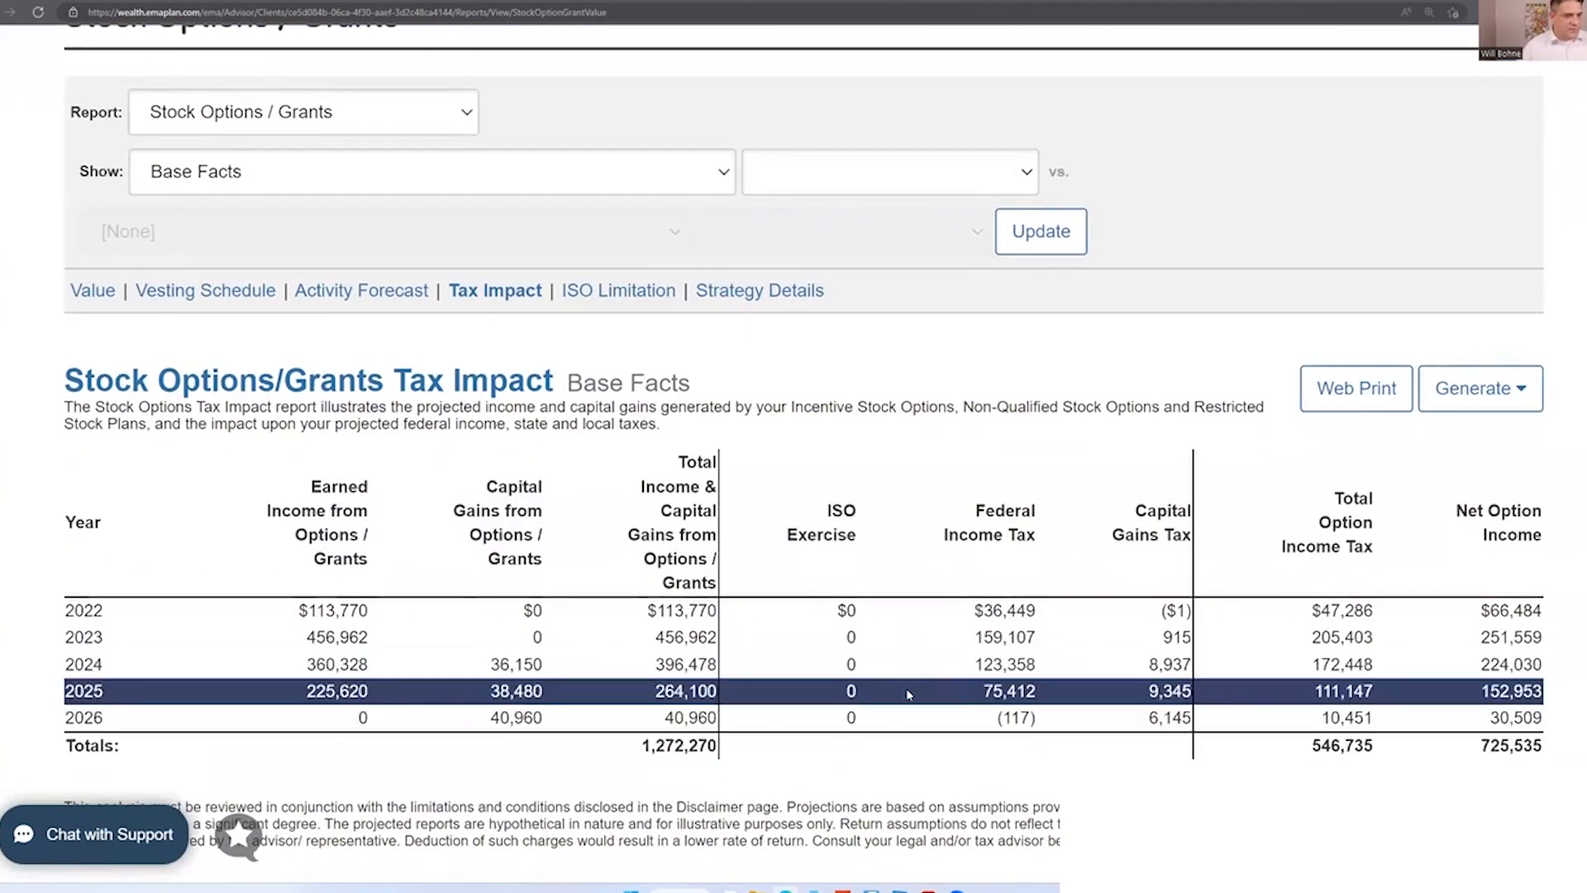
{"action": "scroll", "coordinate": [815, 661], "scroll_direction": "down", "scroll_amount": 1}
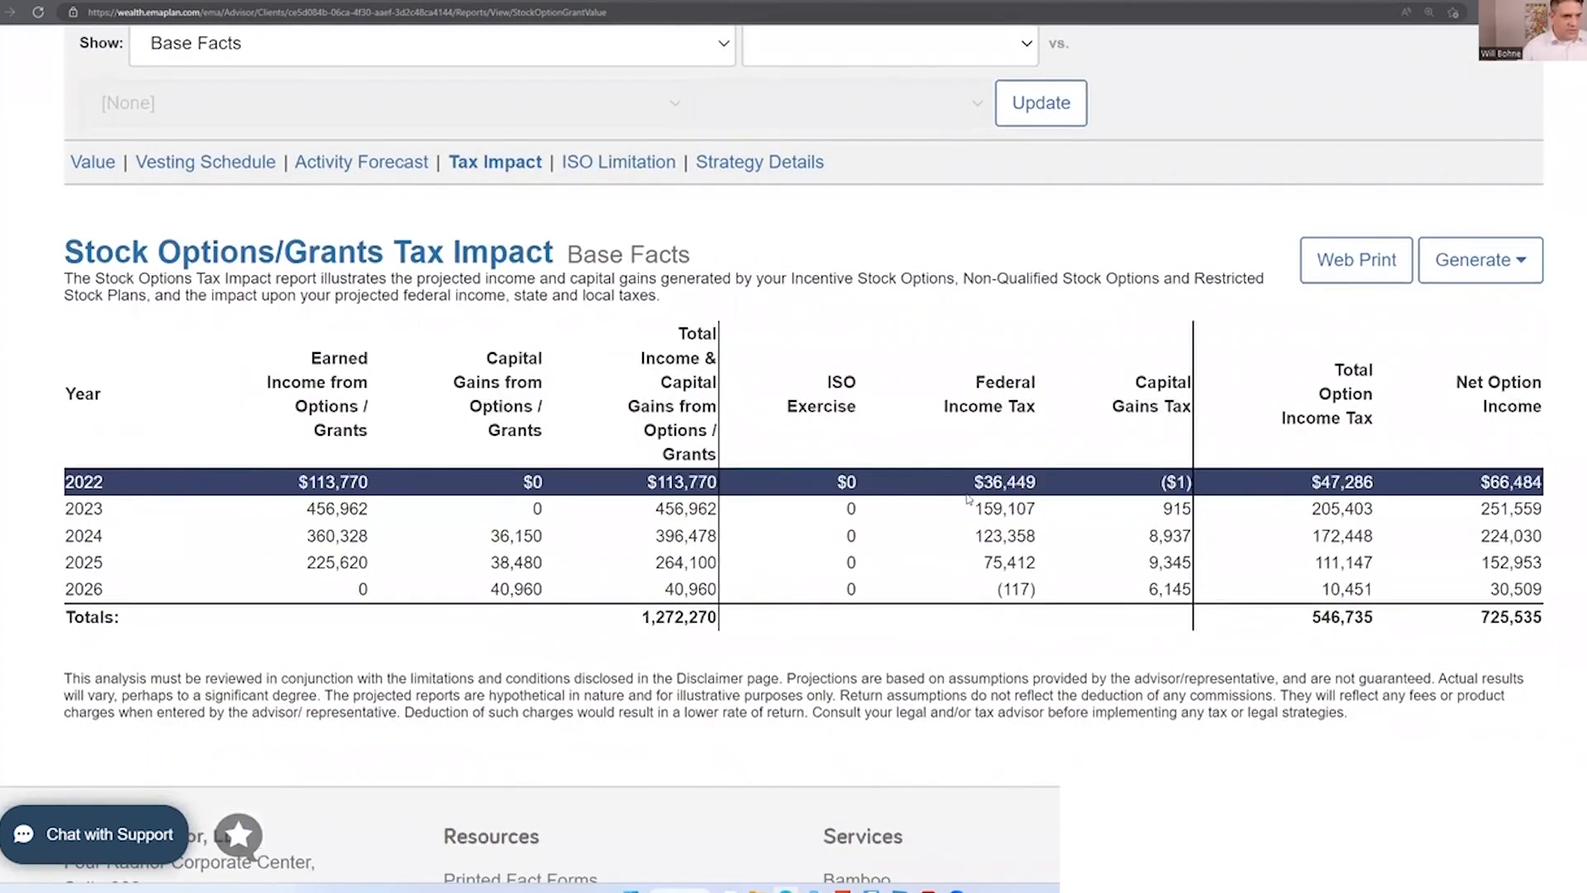
{"action": "left_click_drag", "start_coordinate": [972, 482], "coordinate": [1060, 489]}
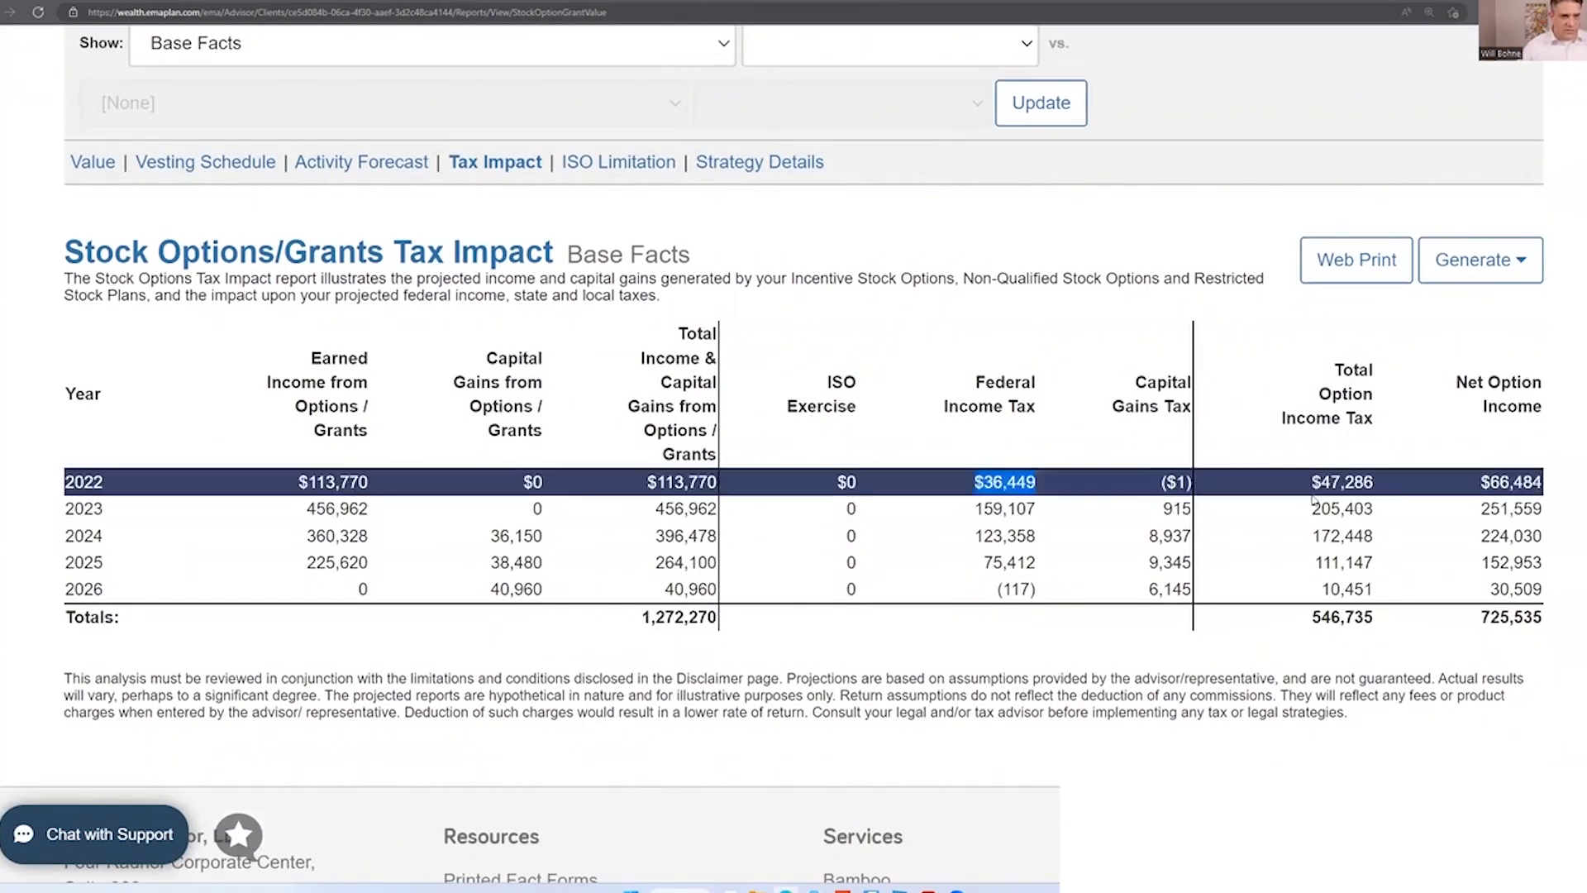
{"action": "left_click_drag", "start_coordinate": [1311, 484], "coordinate": [1379, 488]}
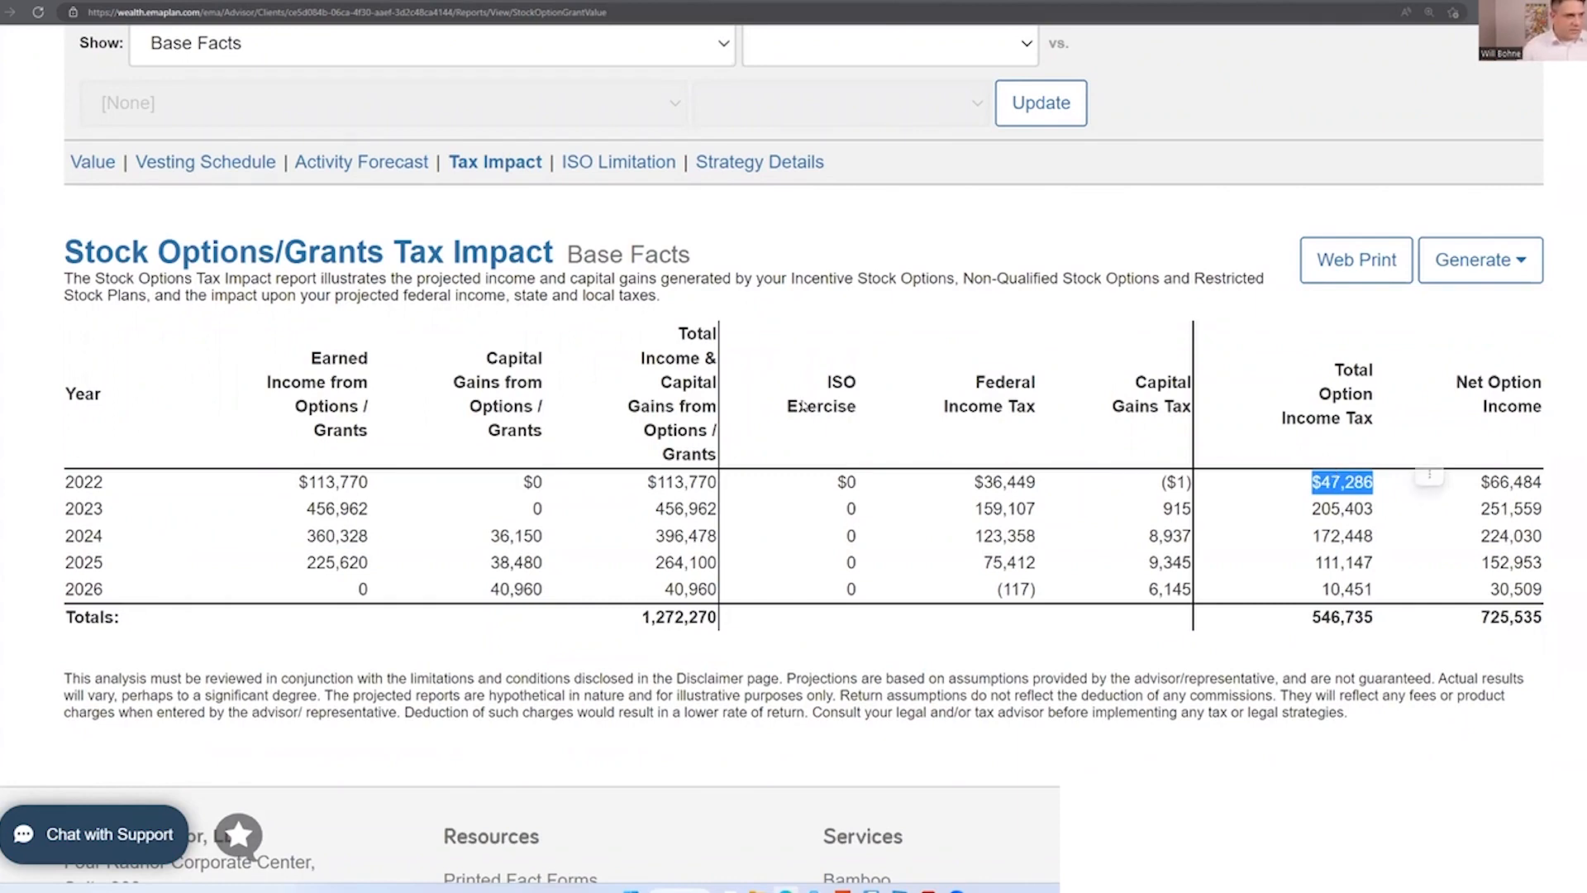
Step: Highlight the 2022 through 2025 earned income from options and the 2024 and 2025 capital gains in the Tax Impact report
{"action": "left_click_drag", "start_coordinate": [293, 364], "coordinate": [369, 494]}
{"action": "left_click", "coordinate": [356, 482]}
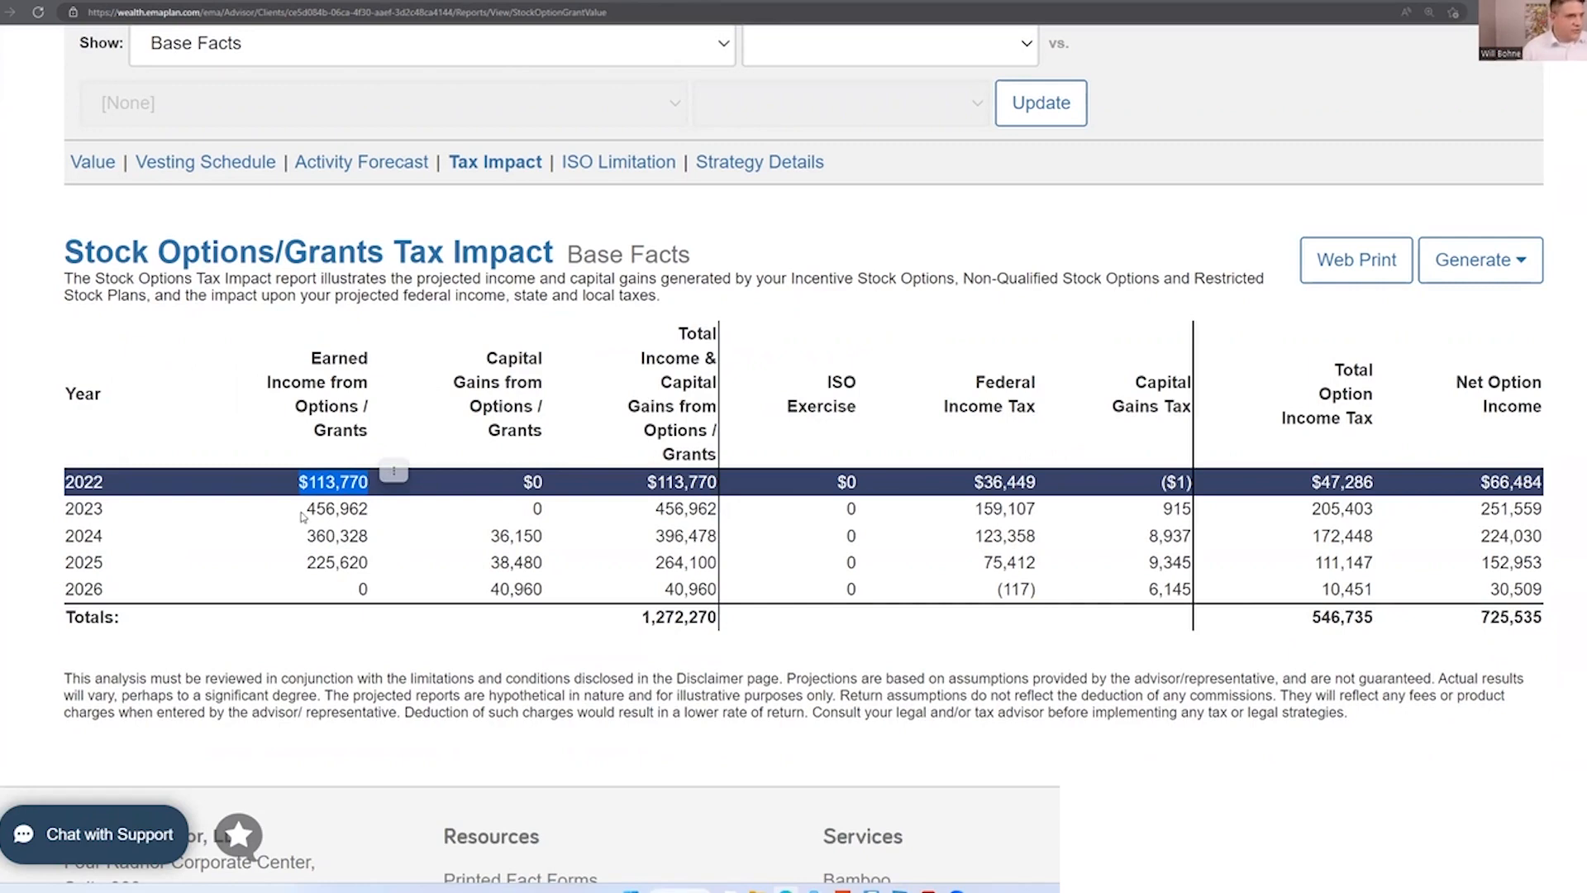
{"action": "left_click_drag", "start_coordinate": [317, 508], "coordinate": [344, 536]}
{"action": "left_click", "coordinate": [338, 539]}
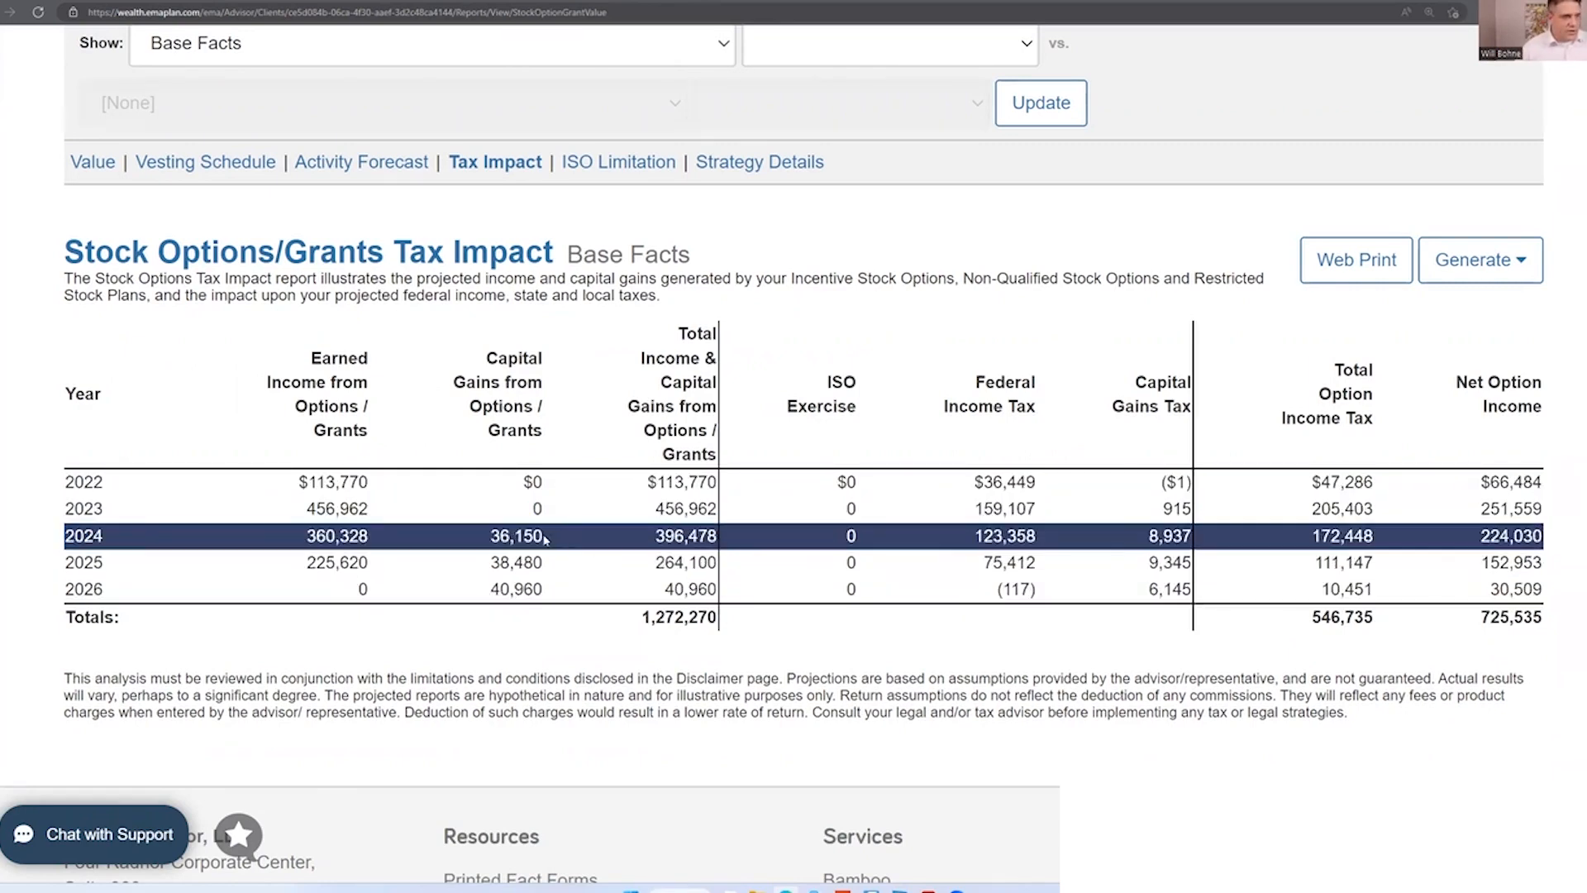
{"action": "left_click_drag", "start_coordinate": [496, 536], "coordinate": [538, 563]}
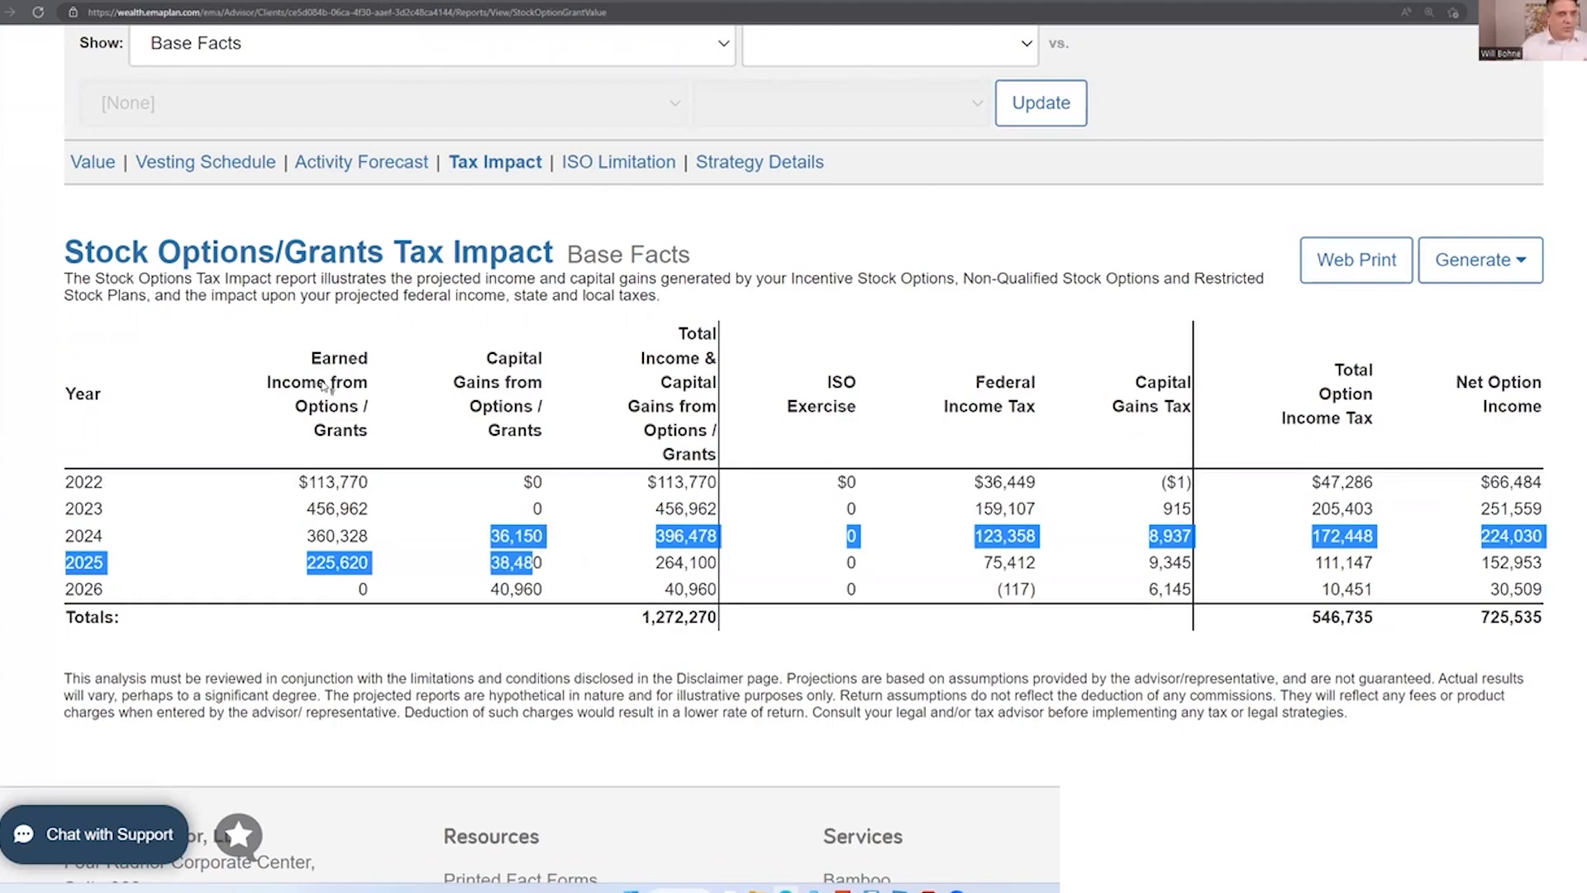
{"action": "left_click_drag", "start_coordinate": [306, 483], "coordinate": [377, 561]}
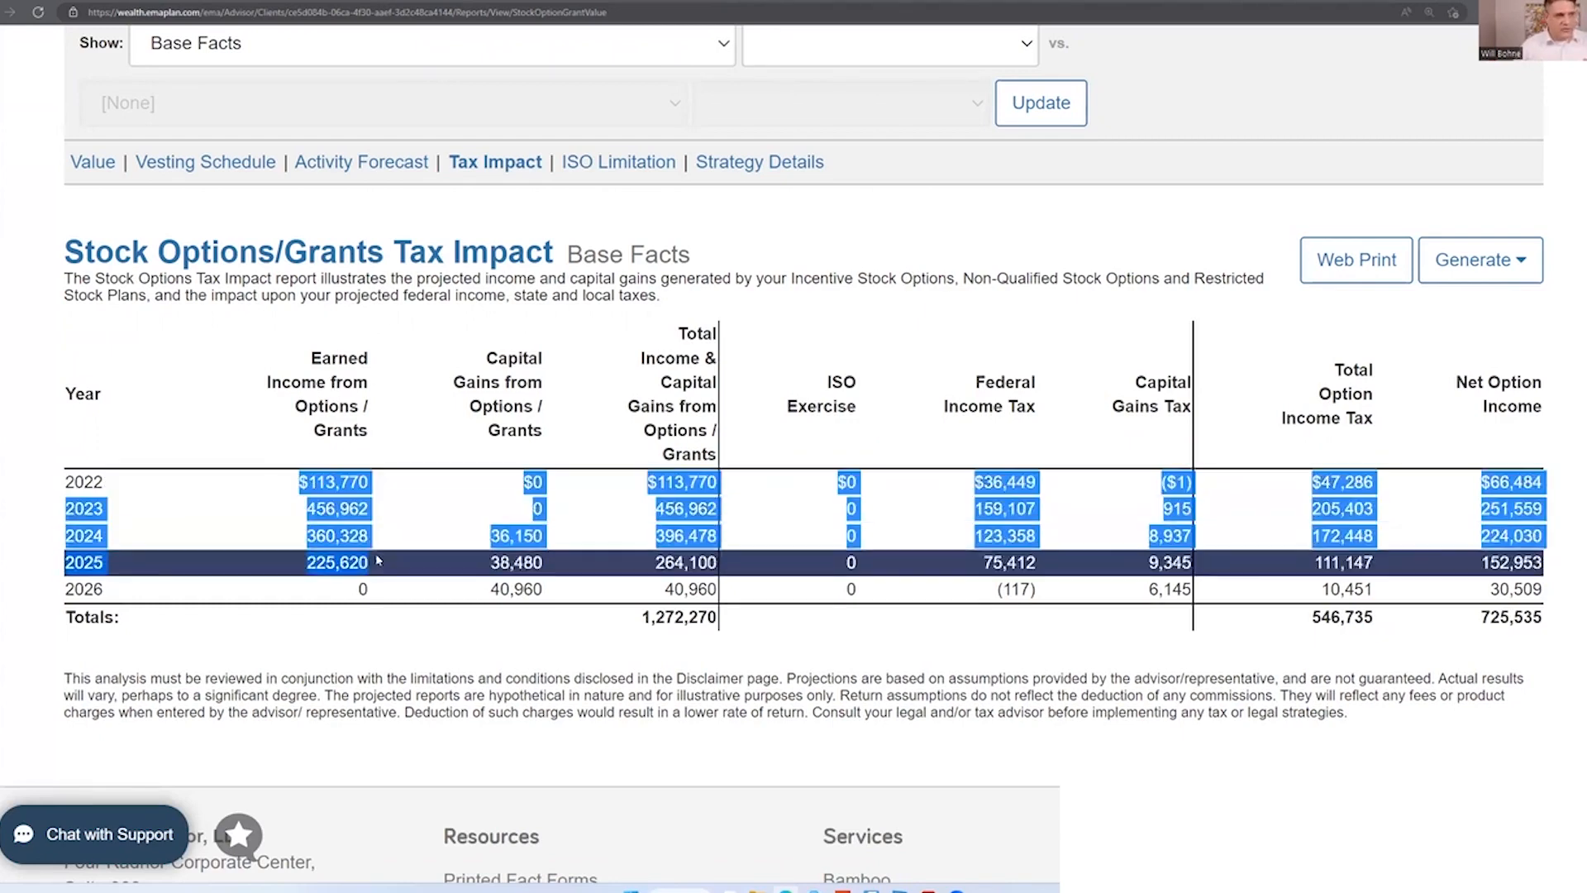
{"action": "left_click", "coordinate": [357, 538]}
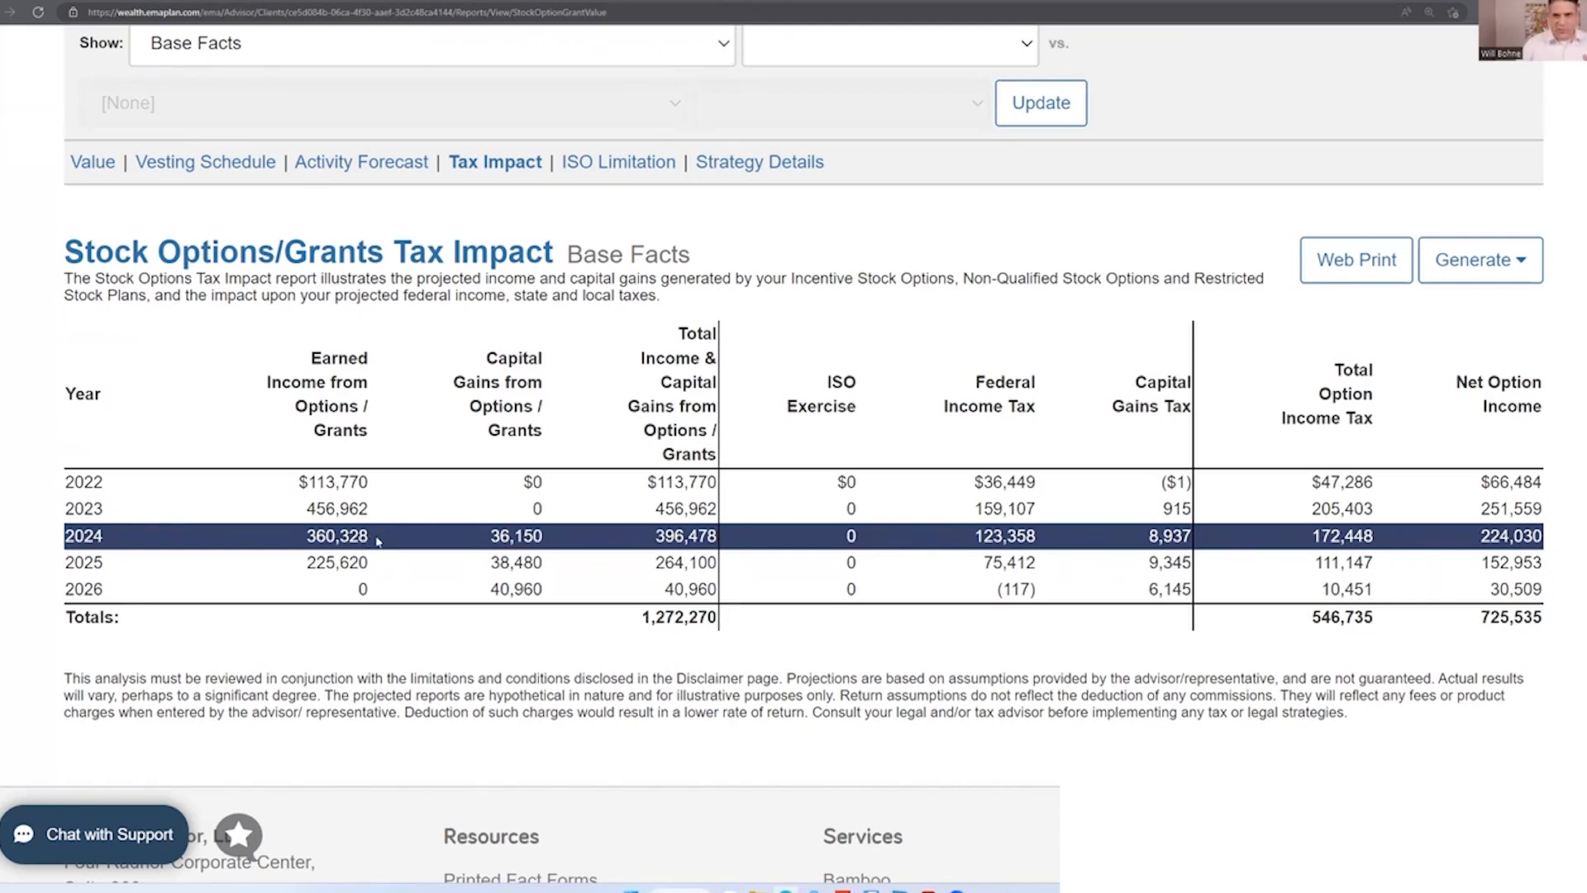
Step: Switch to the Income Tax report for Base Facts across all years and examine its income taxes chart
{"action": "scroll", "coordinate": [430, 418], "scroll_direction": "up", "scroll_amount": 2}
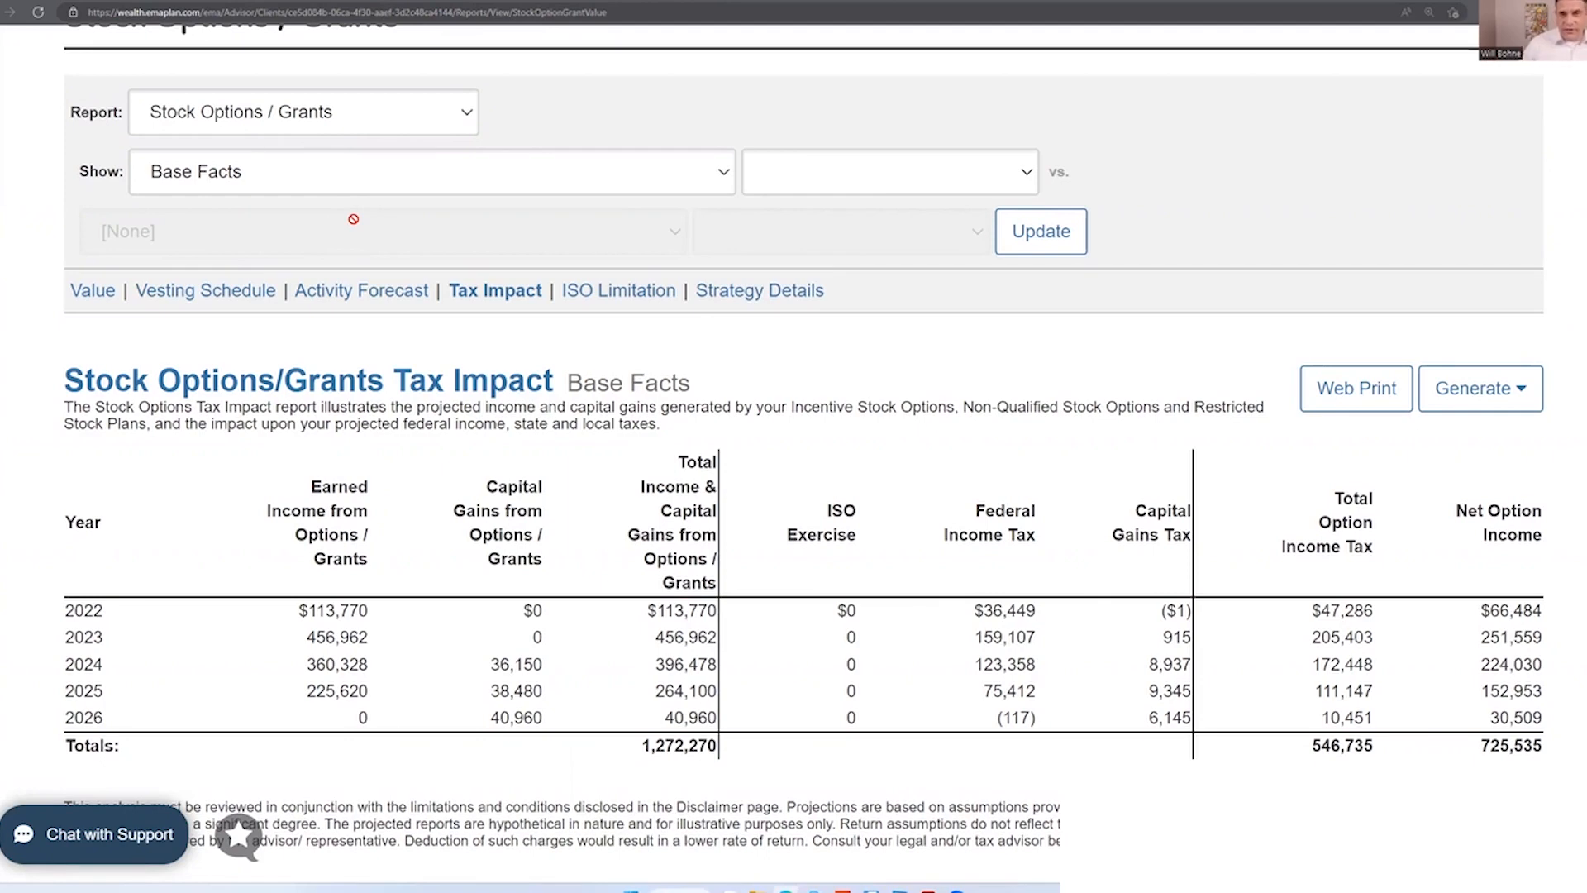
{"action": "left_click", "coordinate": [303, 112]}
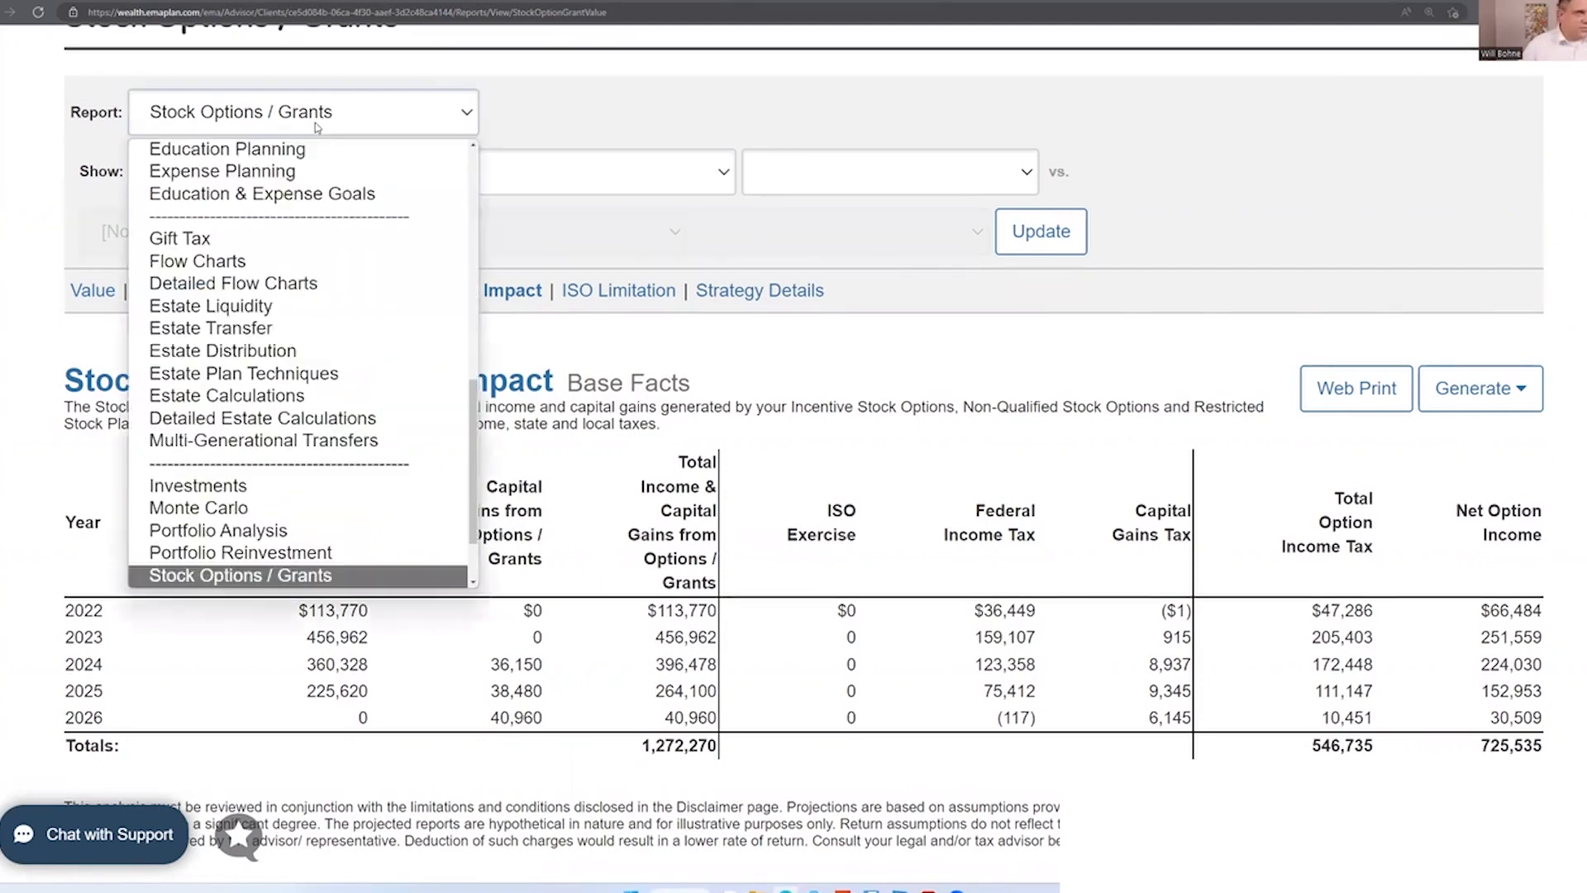
{"action": "scroll", "coordinate": [304, 376], "scroll_direction": "up", "scroll_amount": 8}
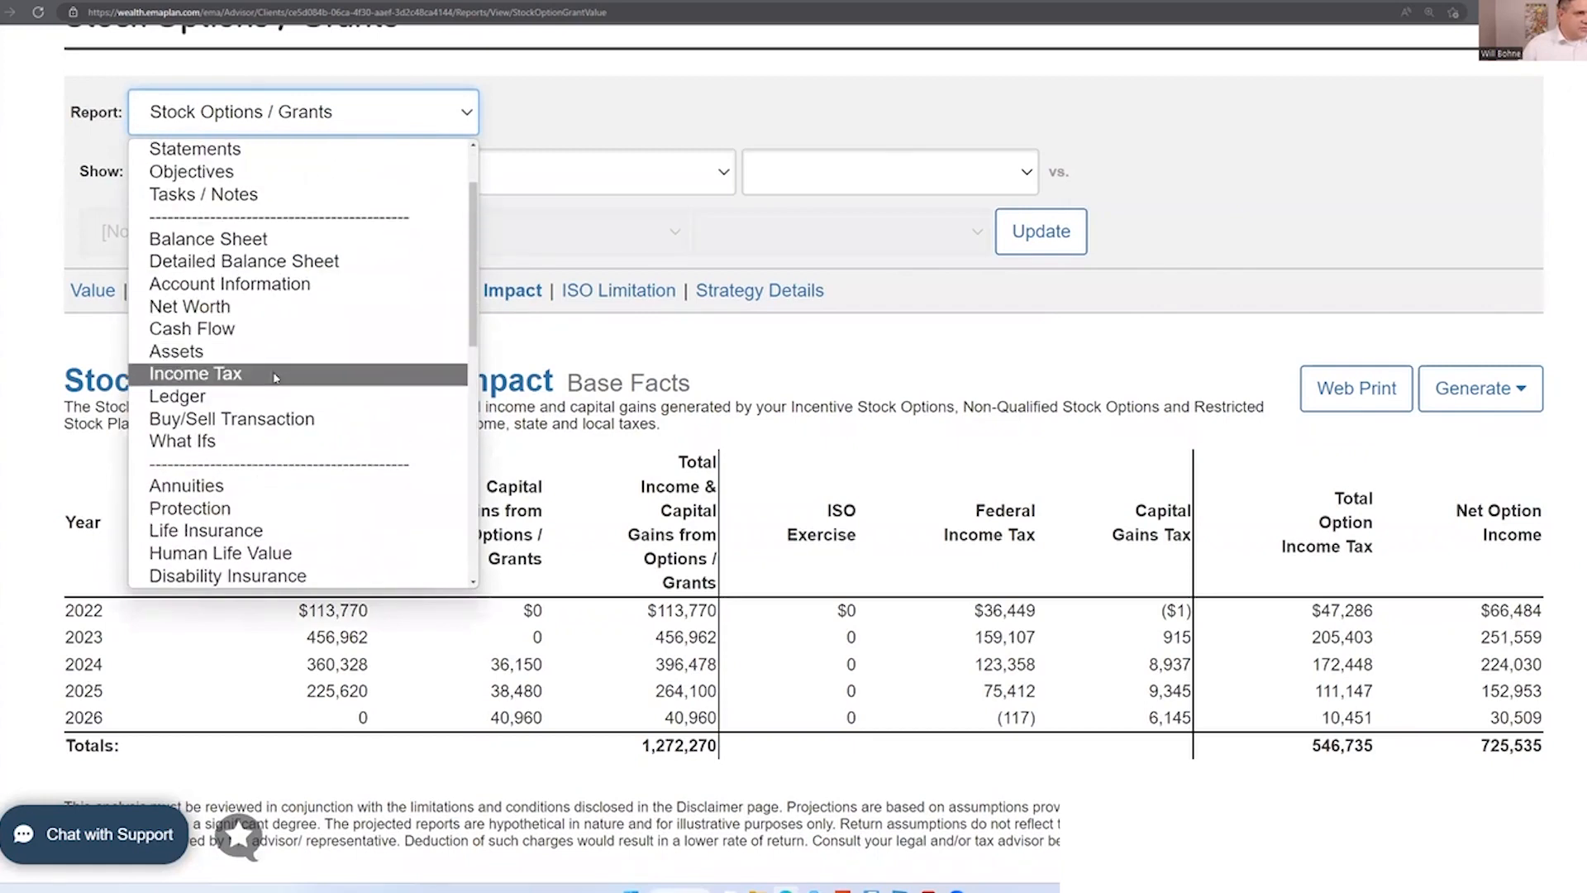
{"action": "left_click", "coordinate": [276, 374]}
{"action": "left_click", "coordinate": [1032, 222]}
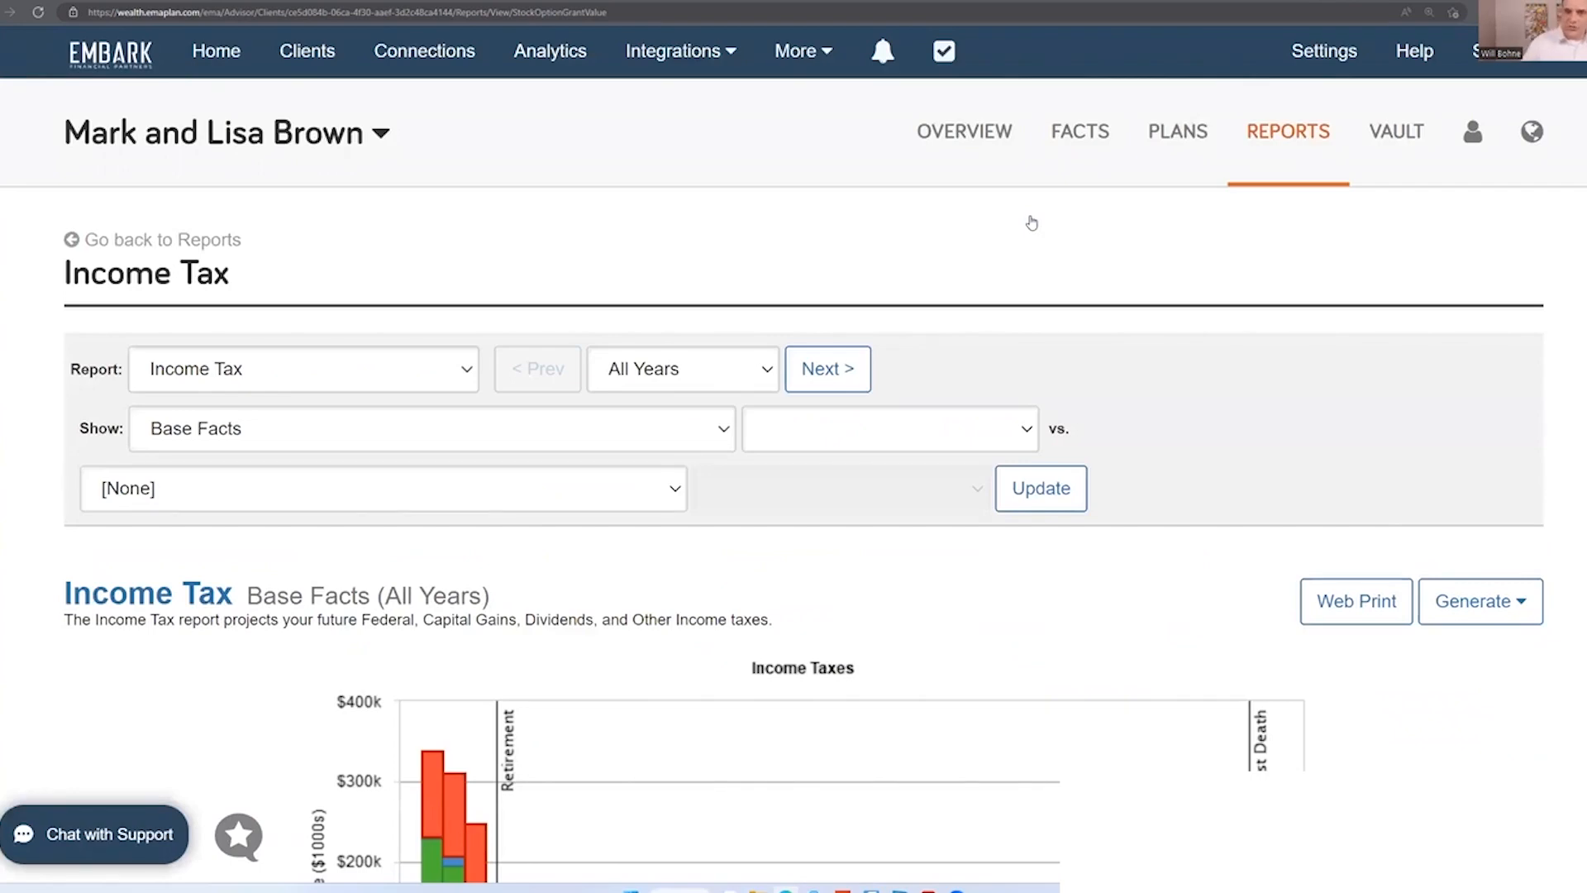
{"action": "scroll", "coordinate": [1009, 595], "scroll_direction": "down", "scroll_amount": 5}
{"action": "scroll", "coordinate": [1021, 596], "scroll_direction": "up", "scroll_amount": 2}
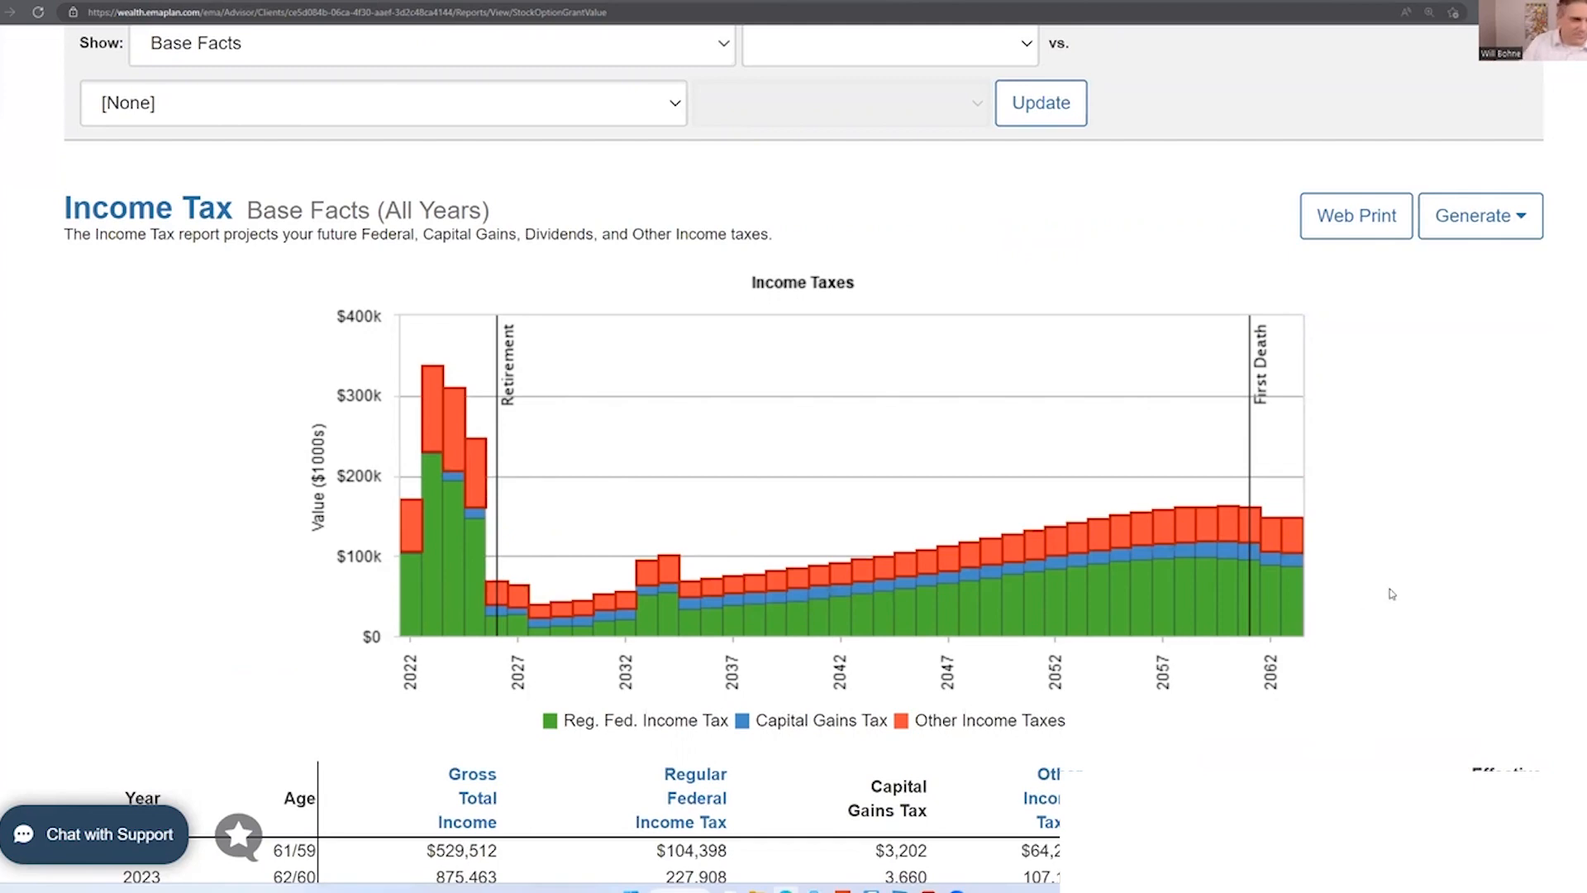
Step: Open the Federal Income Taxes breakdown from the Regular Federal Income Tax column and show its yearly table
{"action": "scroll", "coordinate": [1391, 682], "scroll_direction": "down", "scroll_amount": 2}
{"action": "left_click", "coordinate": [699, 688]}
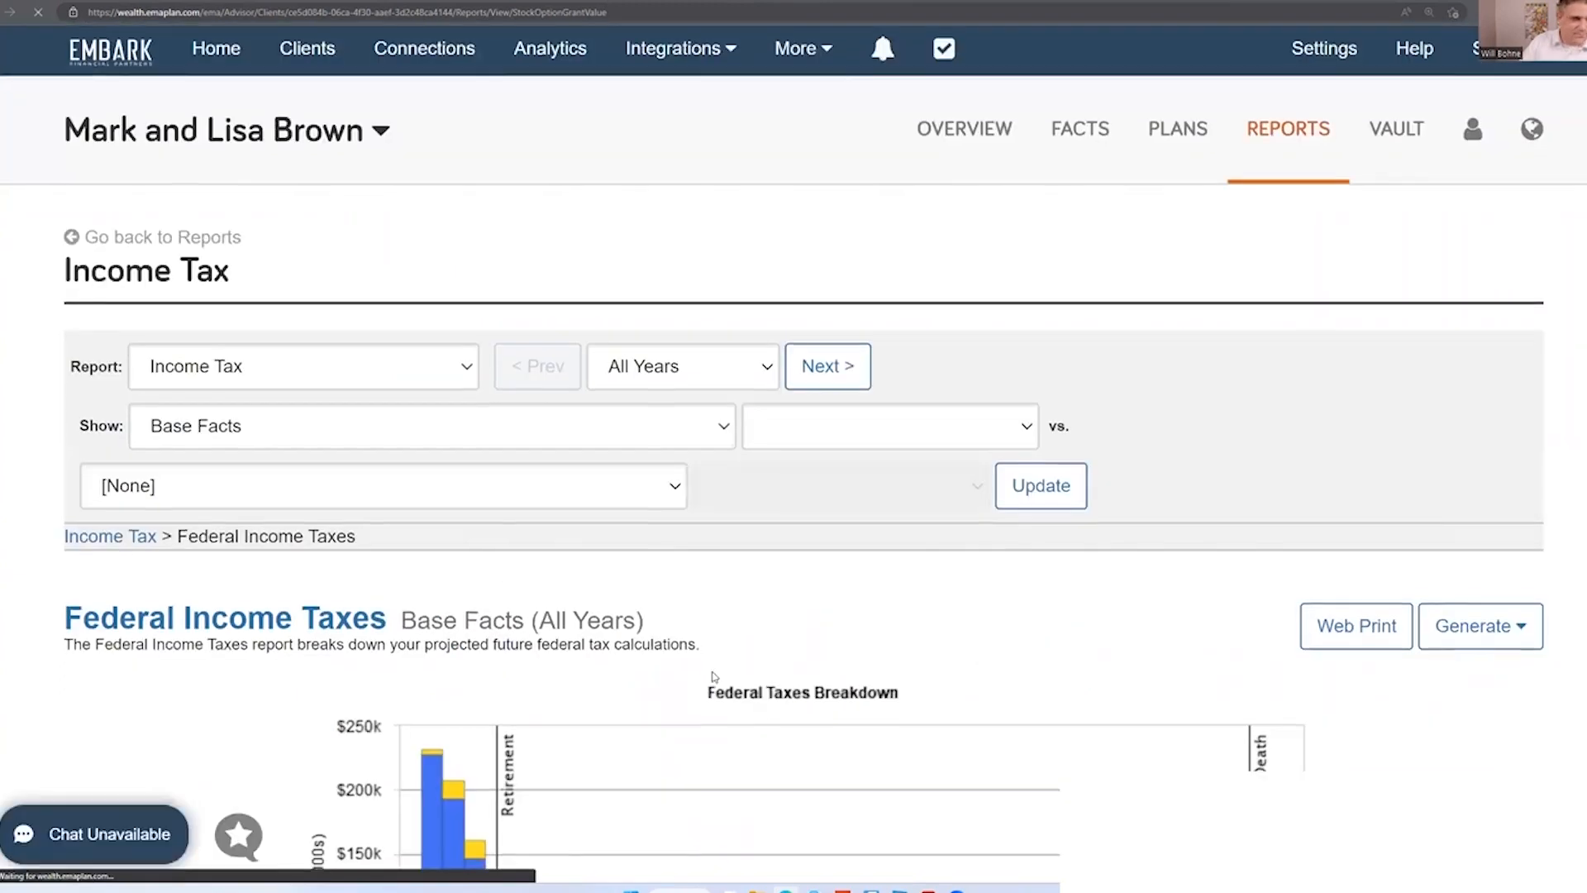
{"action": "scroll", "coordinate": [707, 674], "scroll_direction": "down", "scroll_amount": 8}
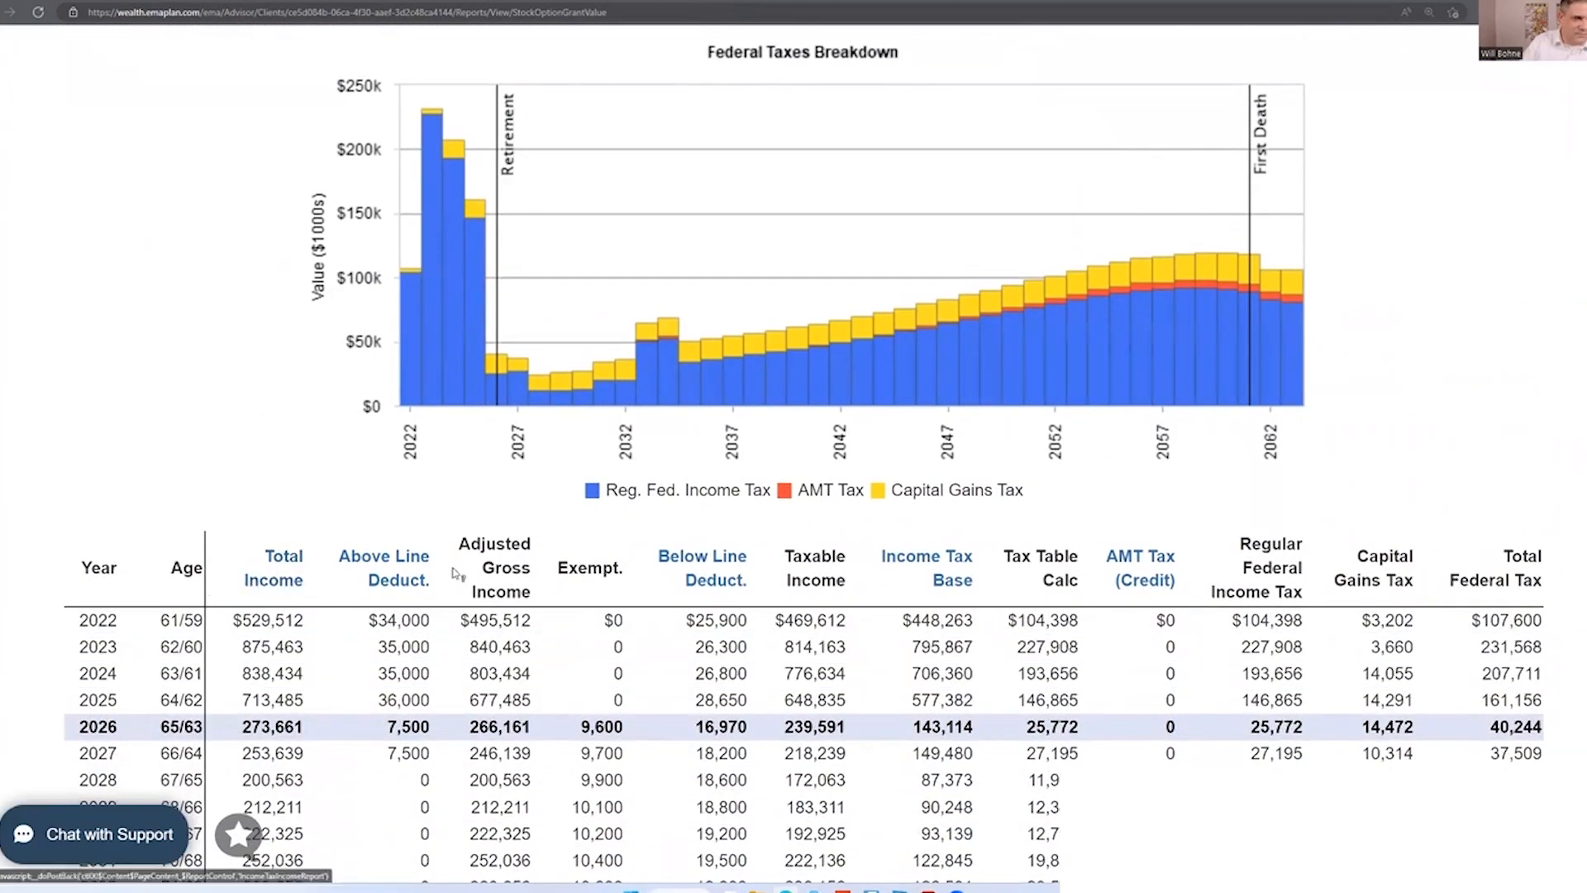
Step: Check the definitions of Above Line Deduct. and Below Line Deduct. in the Federal Income Taxes report
{"action": "left_click", "coordinate": [380, 579]}
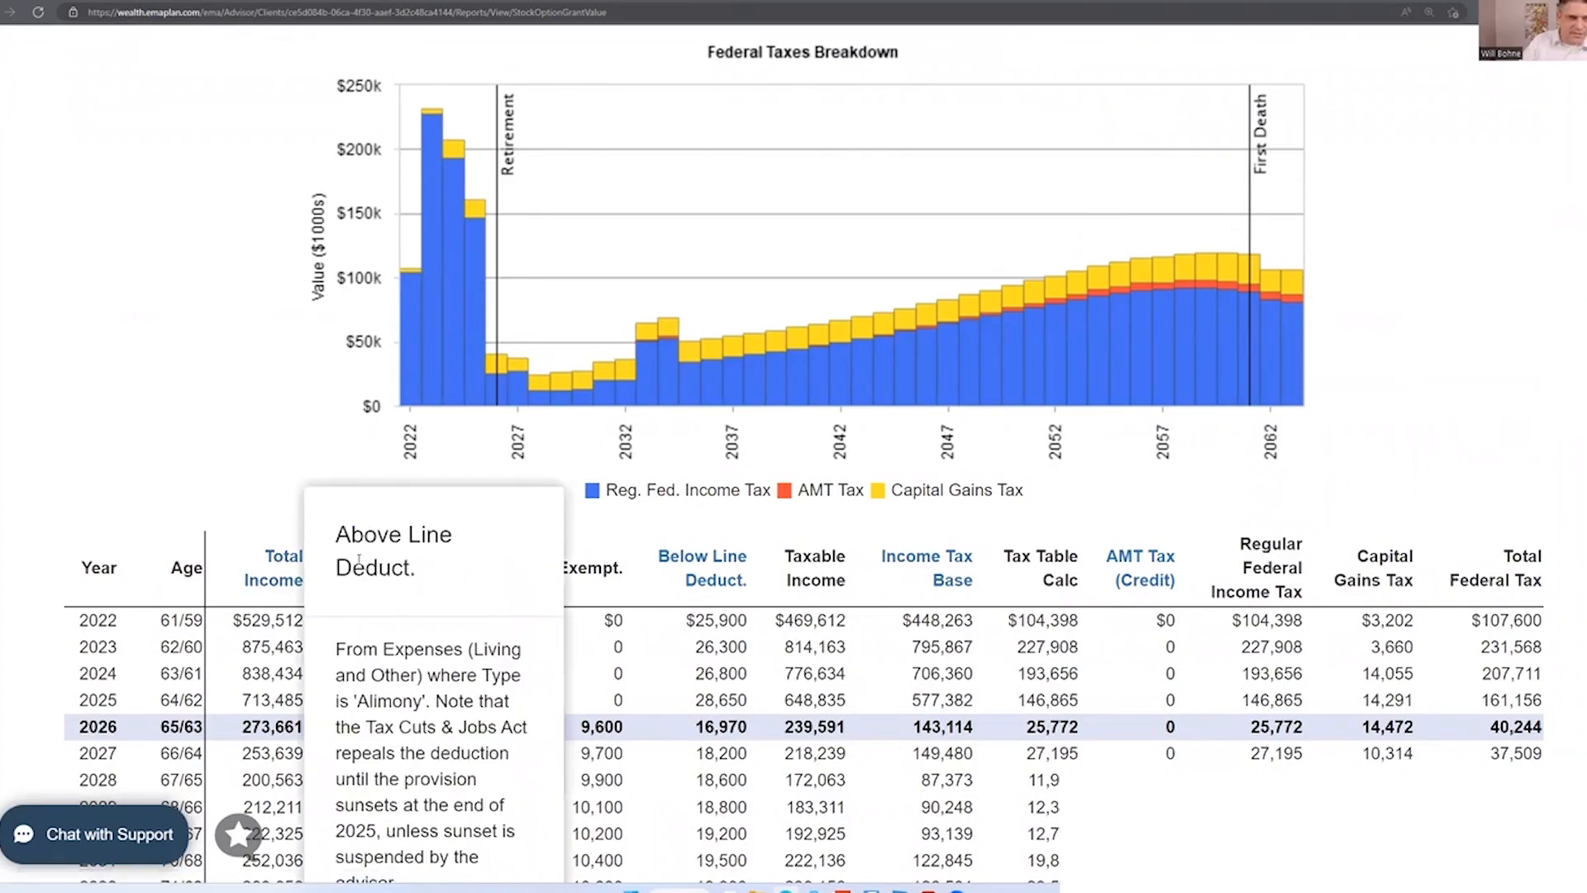
{"action": "left_click", "coordinate": [691, 562]}
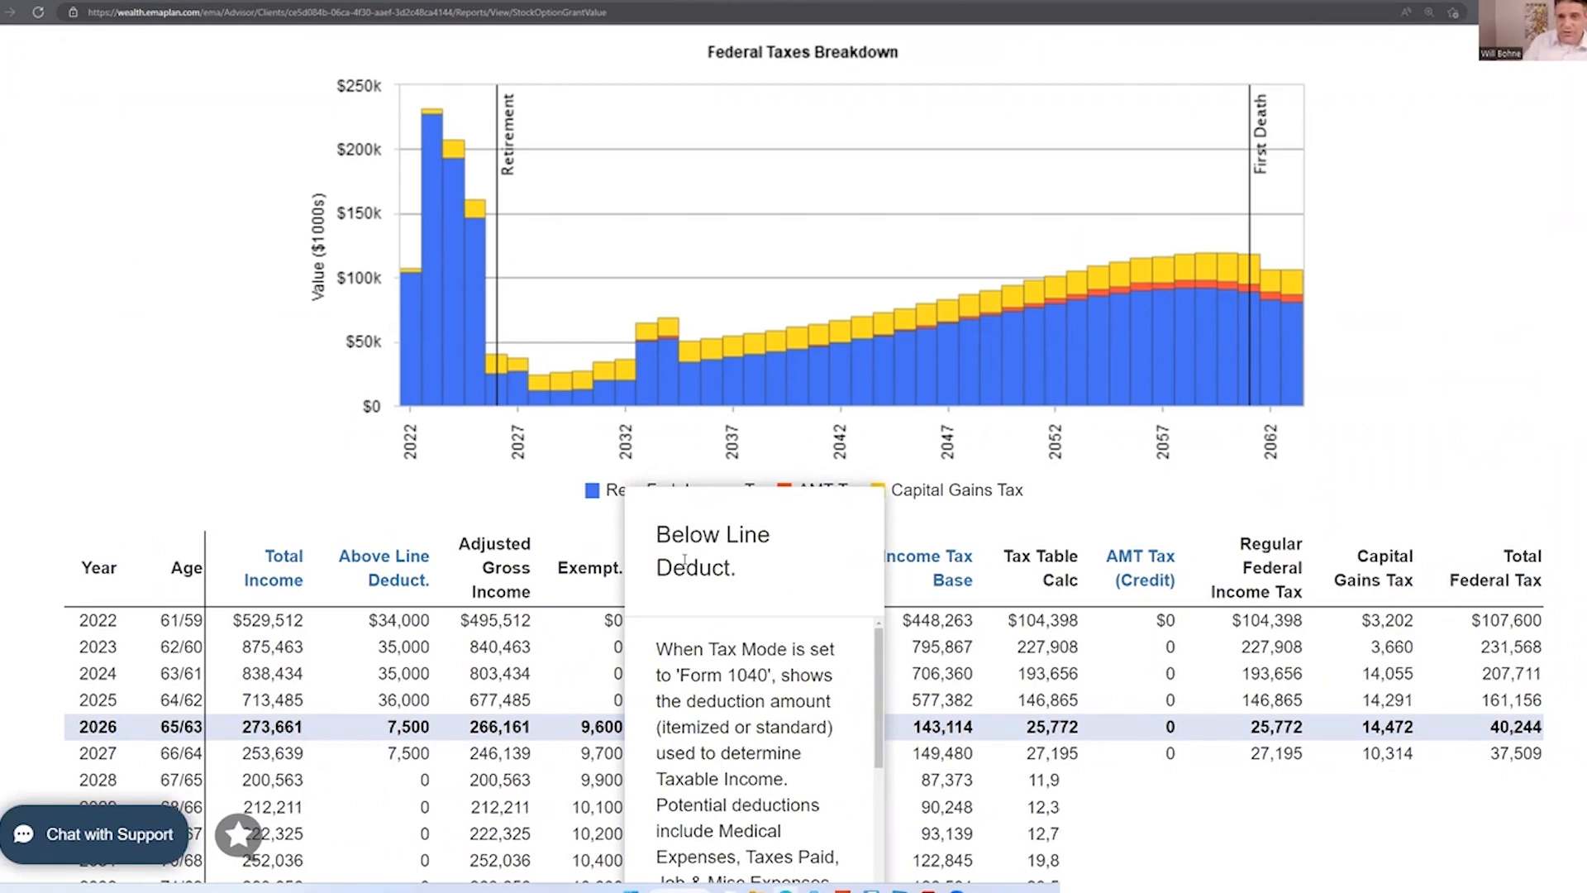
{"action": "scroll", "coordinate": [1294, 389], "scroll_direction": "up", "scroll_amount": 2}
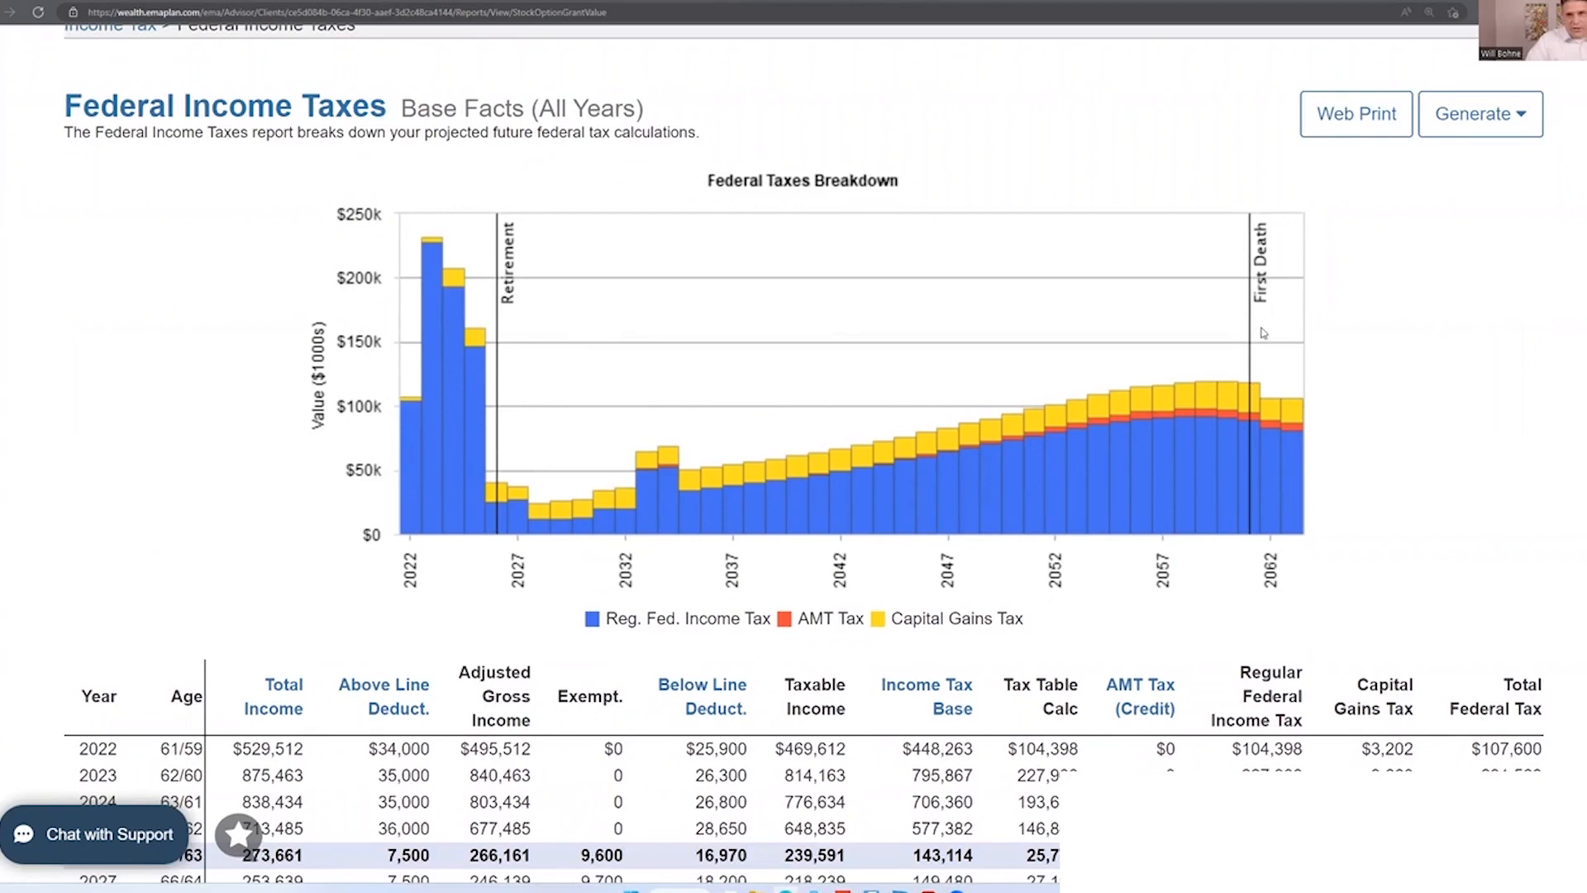
{"action": "scroll", "coordinate": [1144, 395], "scroll_direction": "up", "scroll_amount": 2}
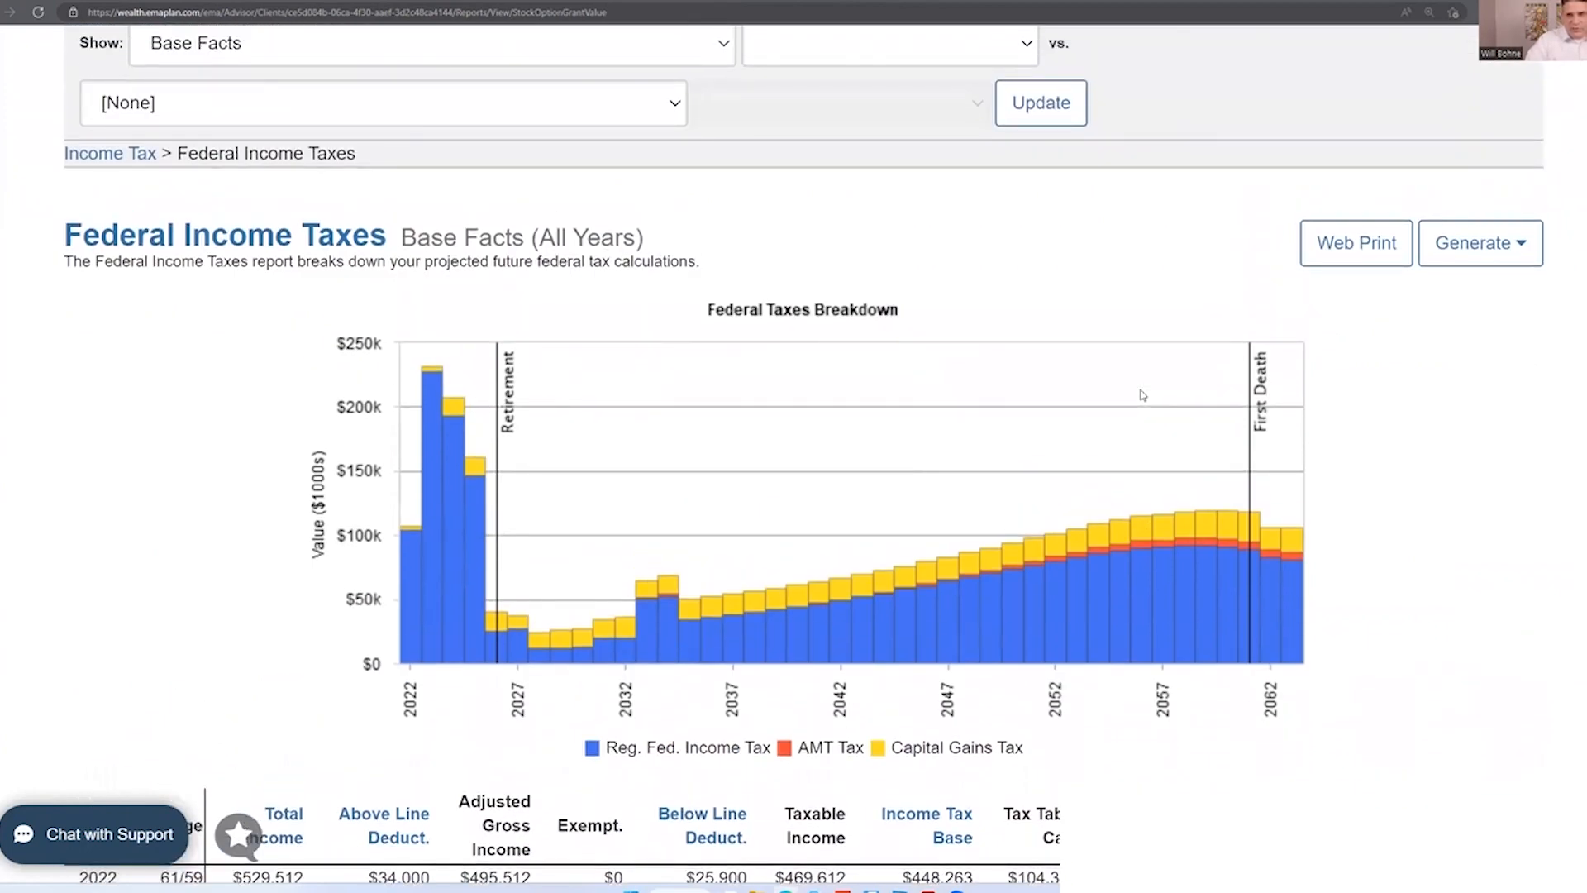